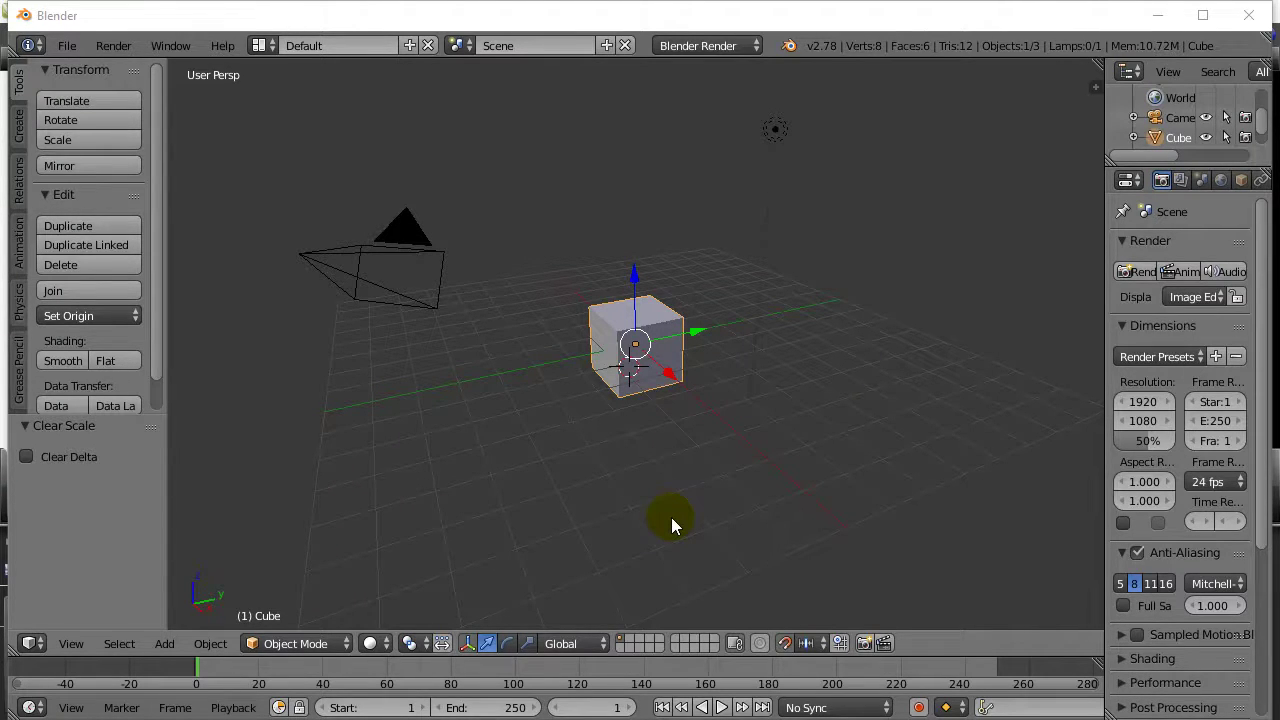
Step: Add a cylinder mesh (32 vertices, radius 1, depth 2) at the scene centre, overlapping the cube
scroll(646, 375, up, 1)
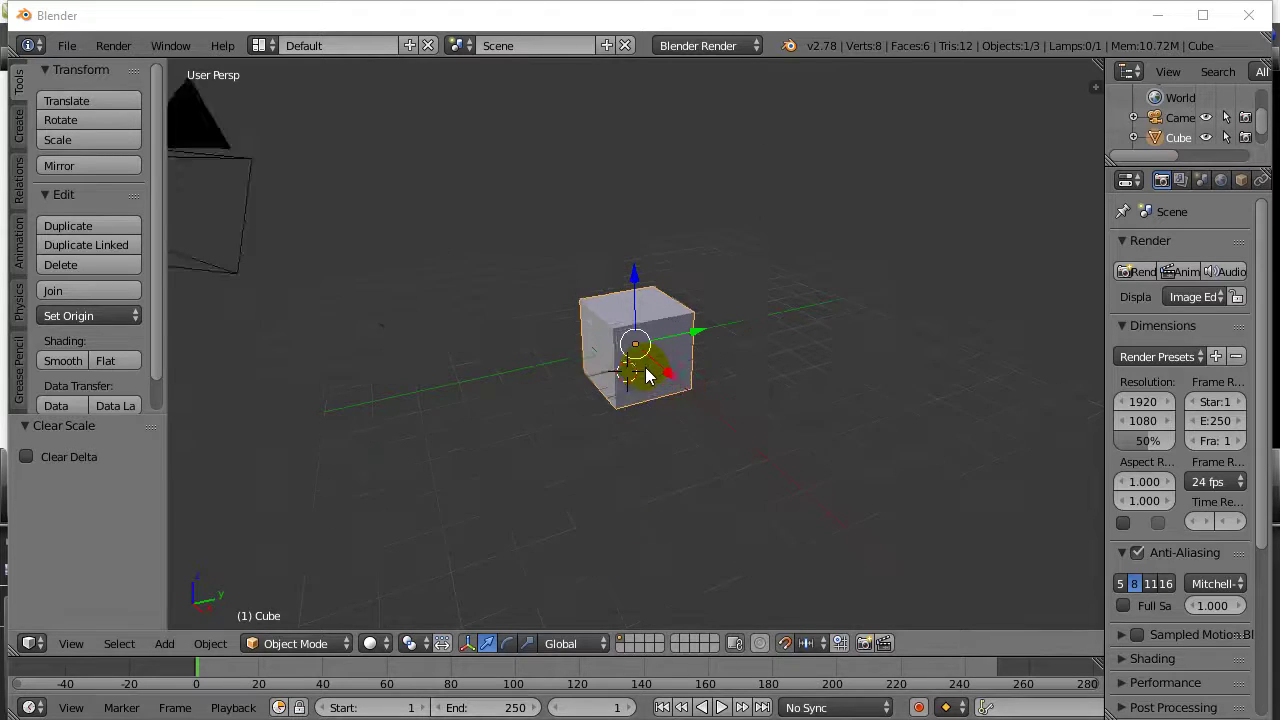
scroll(646, 375, down, 3)
scroll(646, 375, up, 2)
scroll(646, 375, down, 2)
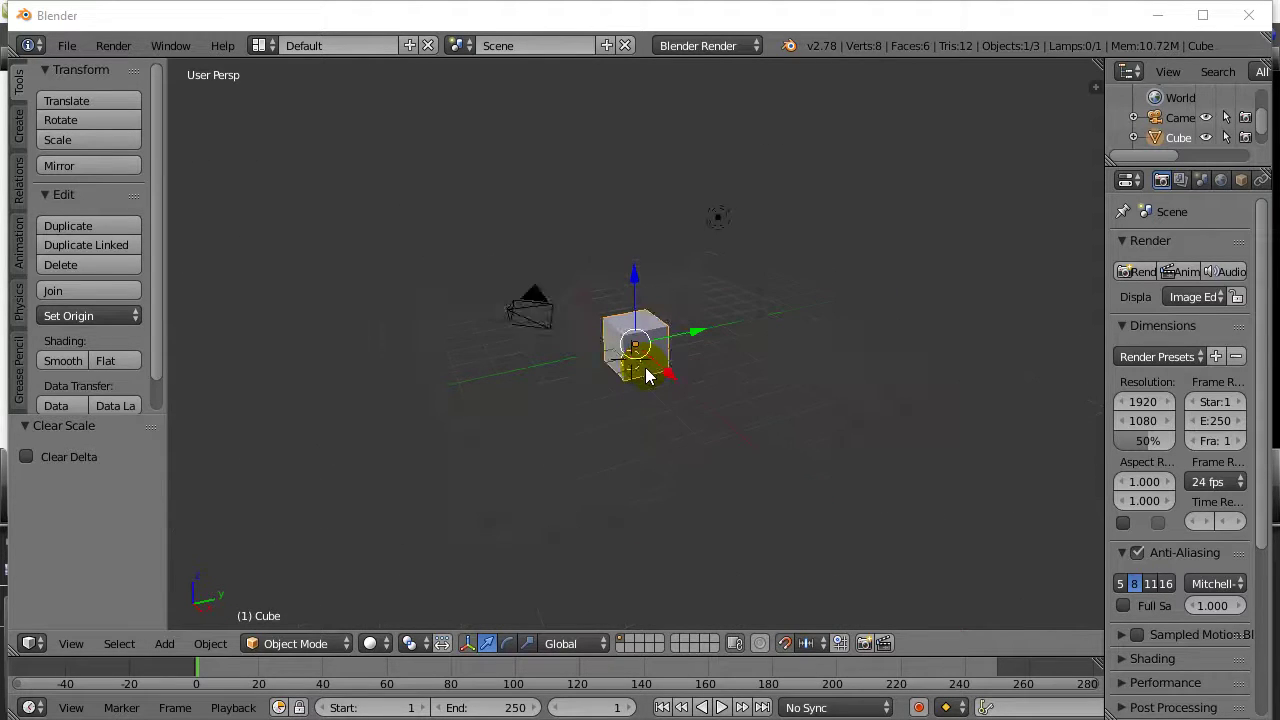
scroll(646, 375, up, 1)
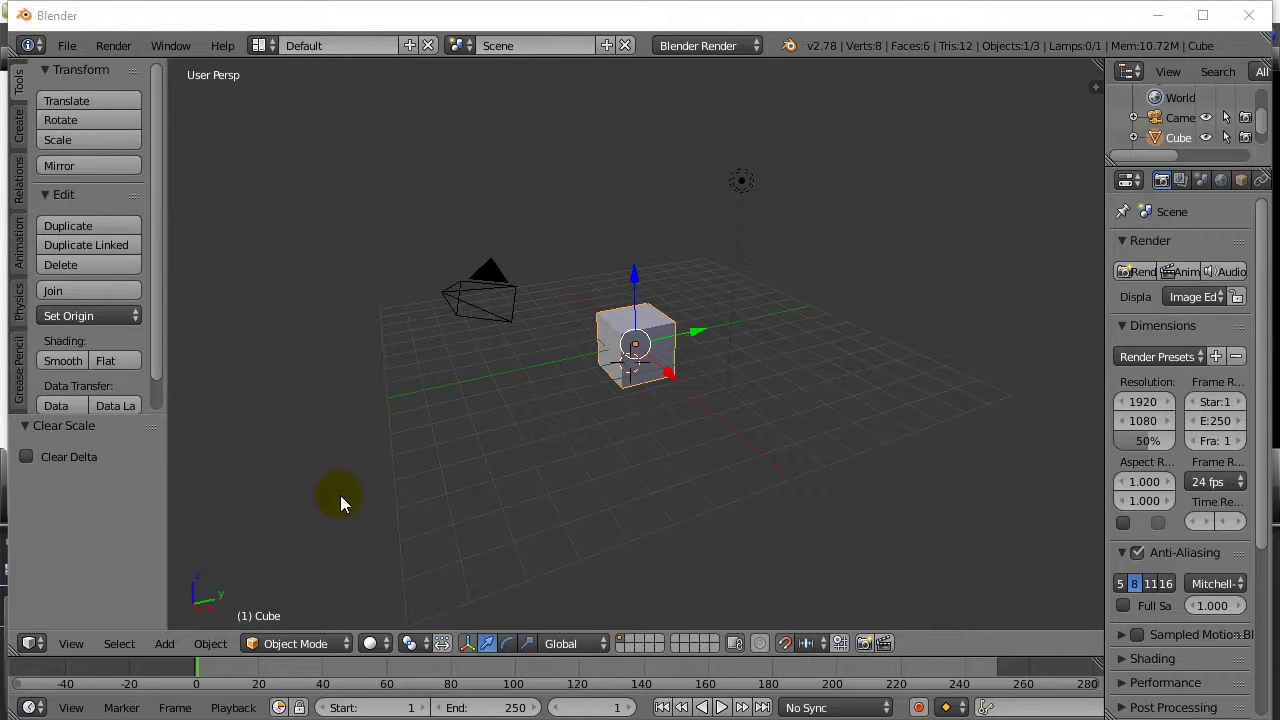
click(170, 647)
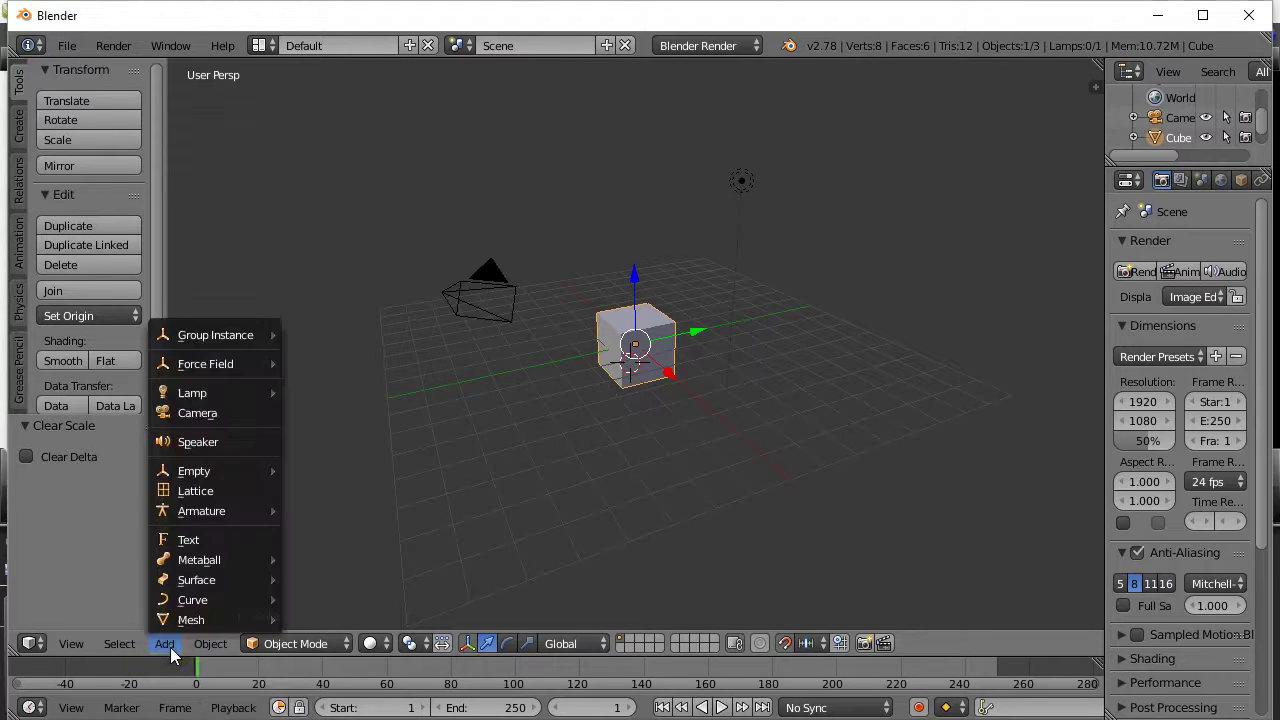
mouse_move(176, 620)
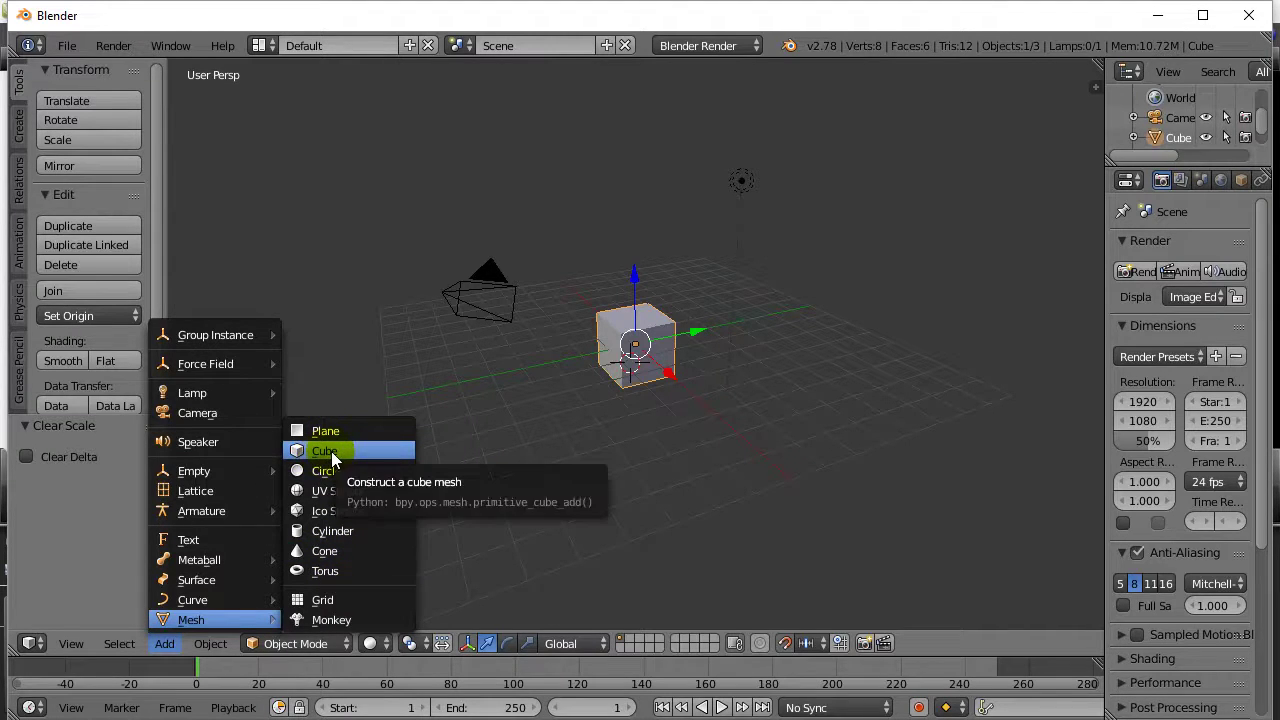
click(341, 531)
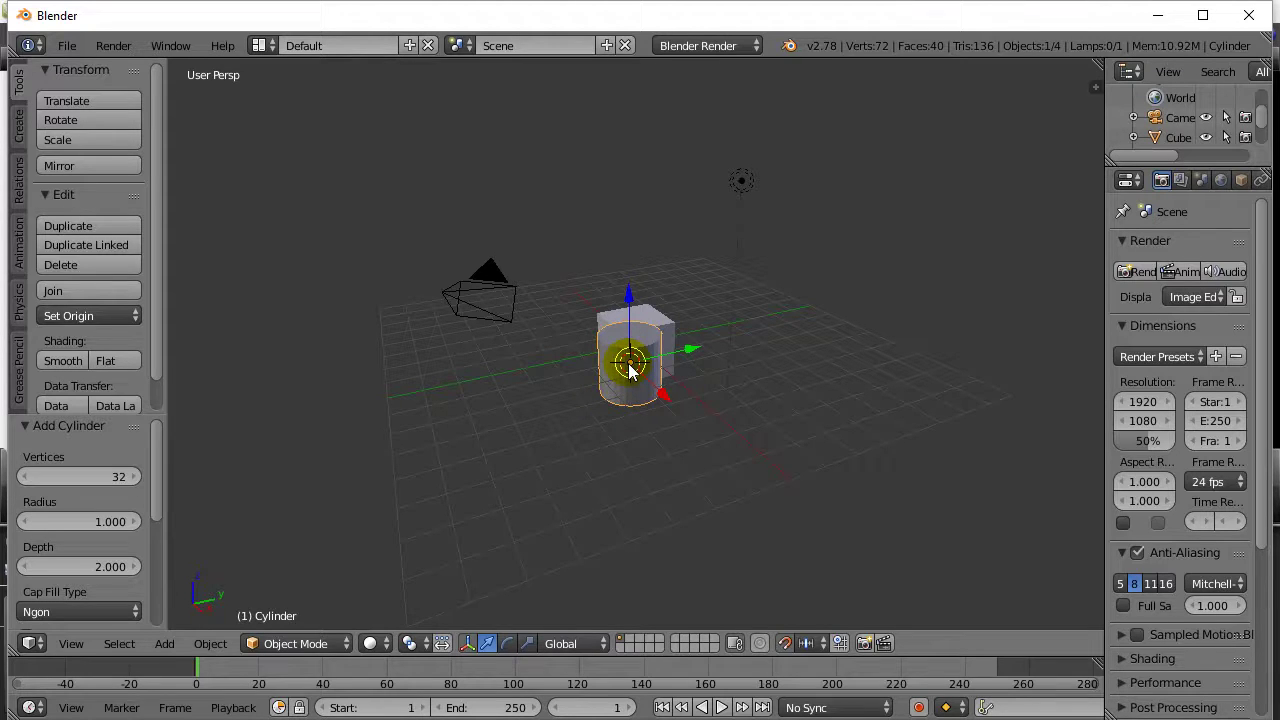
Step: Move the cylinder along Y beside the cube and turn on transform snapping
key(g)
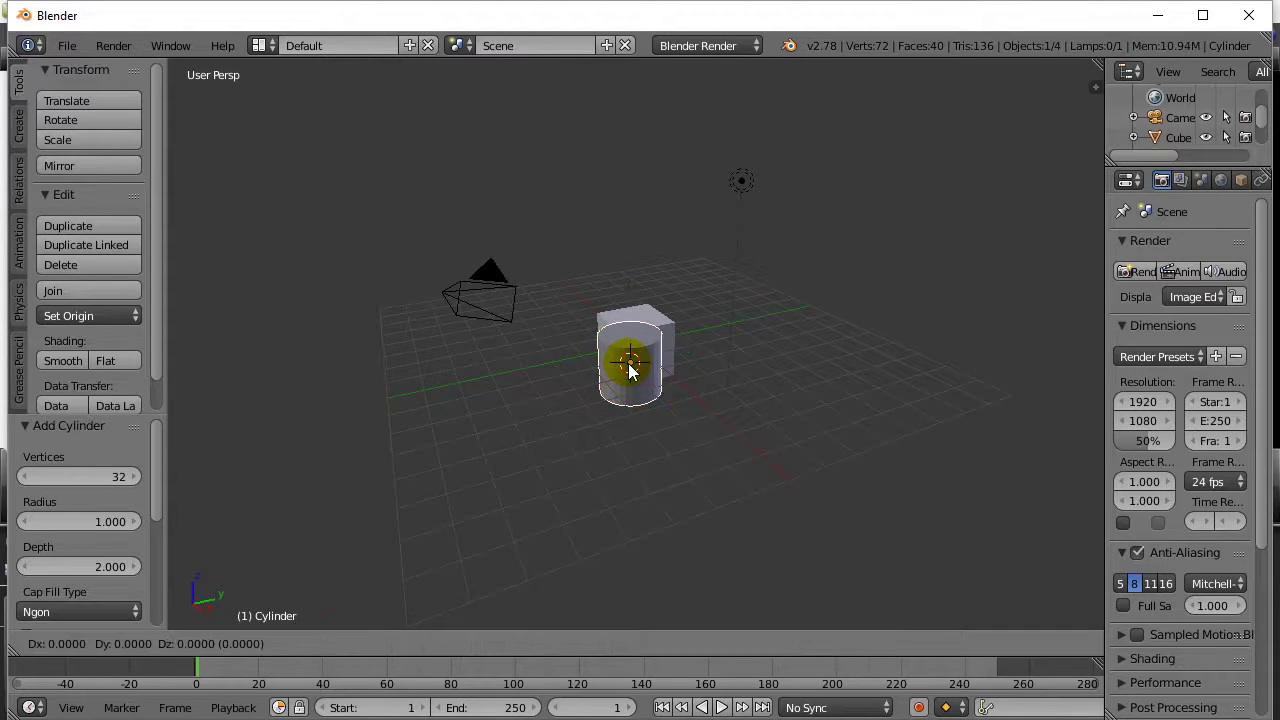
key(y)
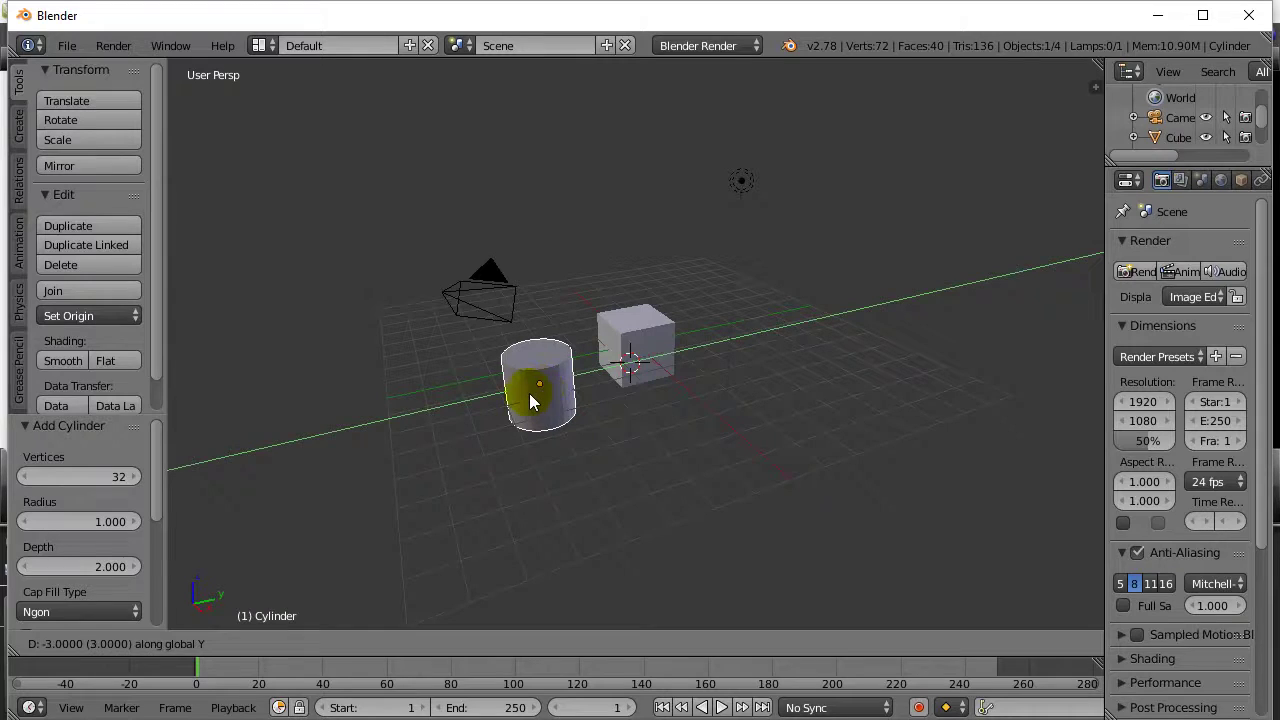
click(529, 393)
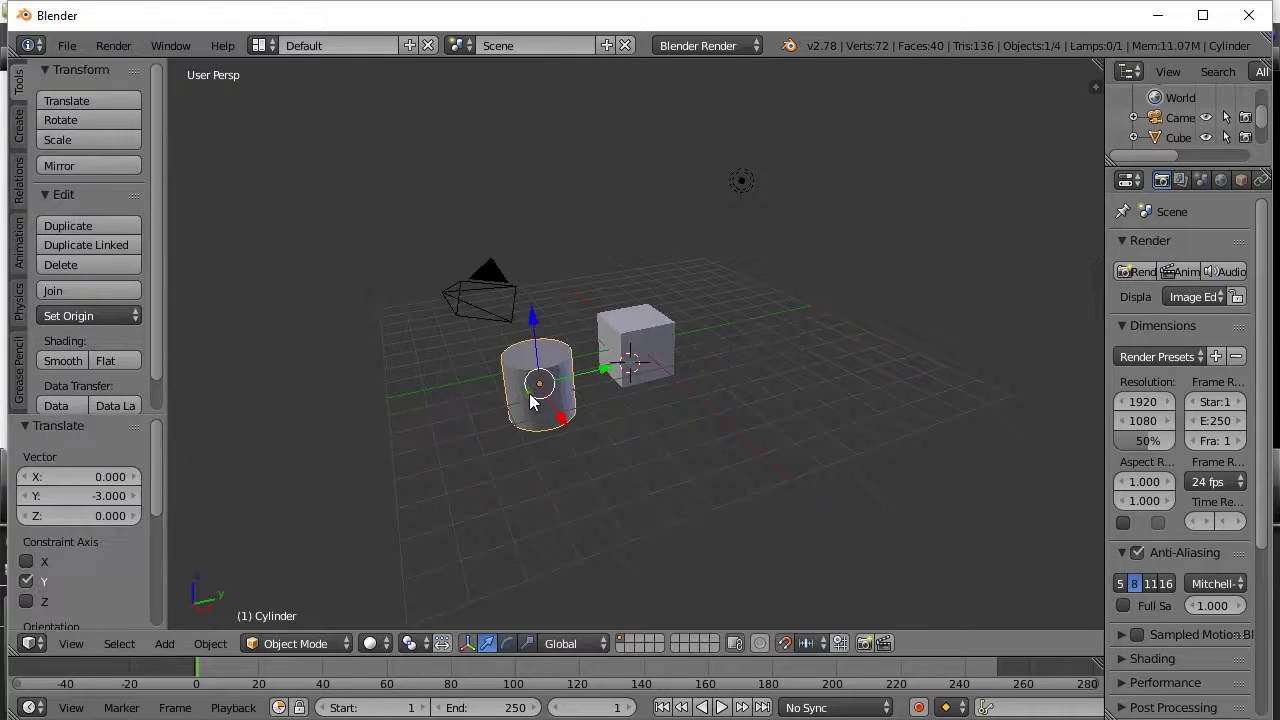
click(785, 645)
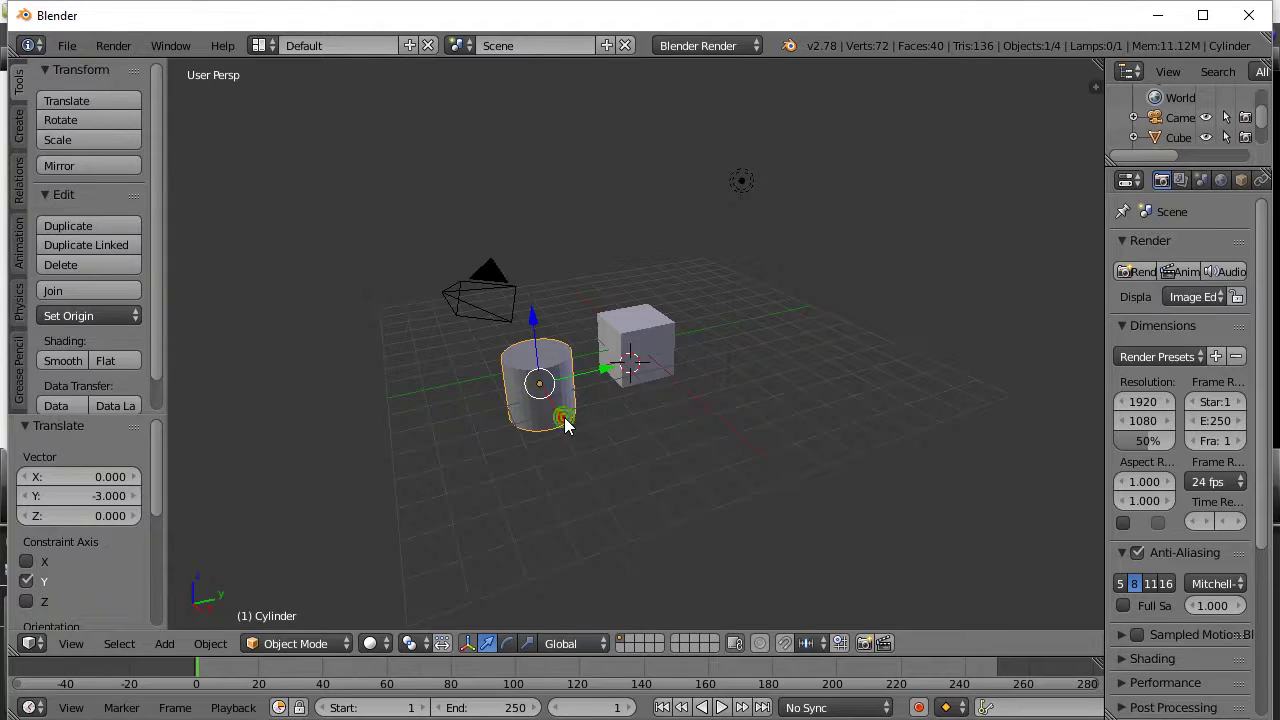
Step: Drag the cylinder along X, Z and Y until it rests centred on top of the cube
drag(565, 425, 592, 462)
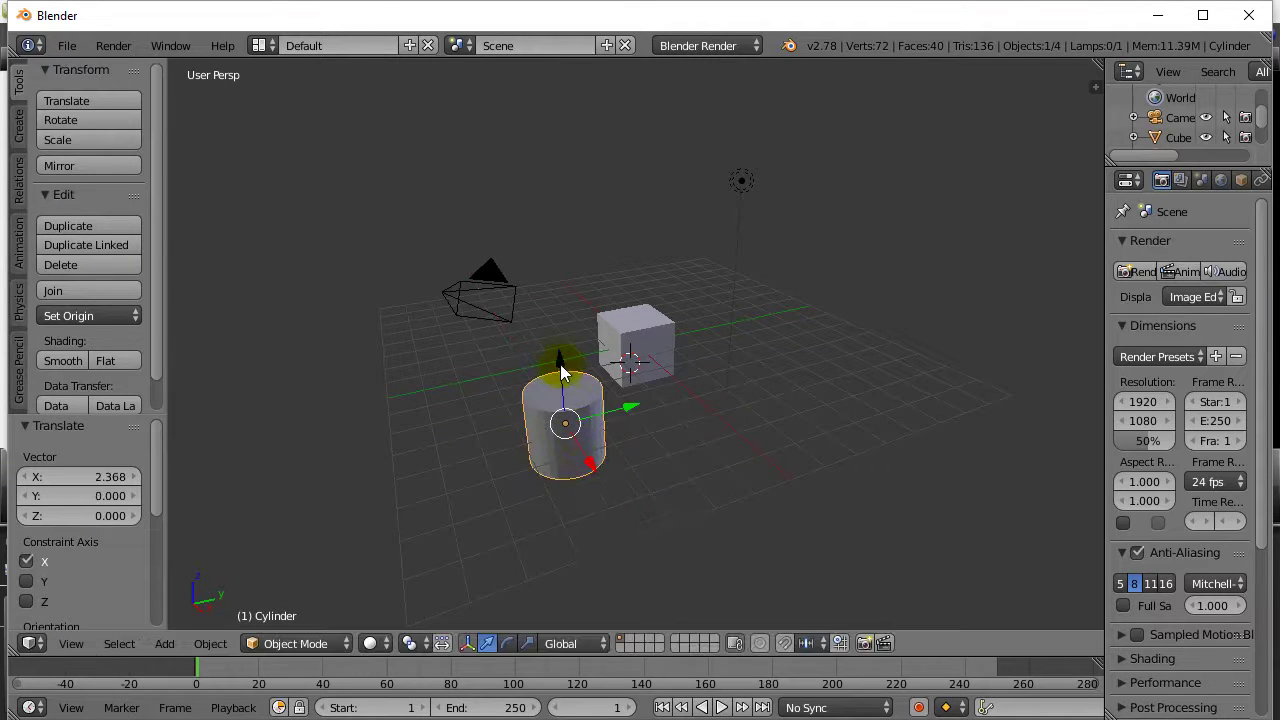
drag(560, 372, 543, 272)
drag(609, 320, 690, 279)
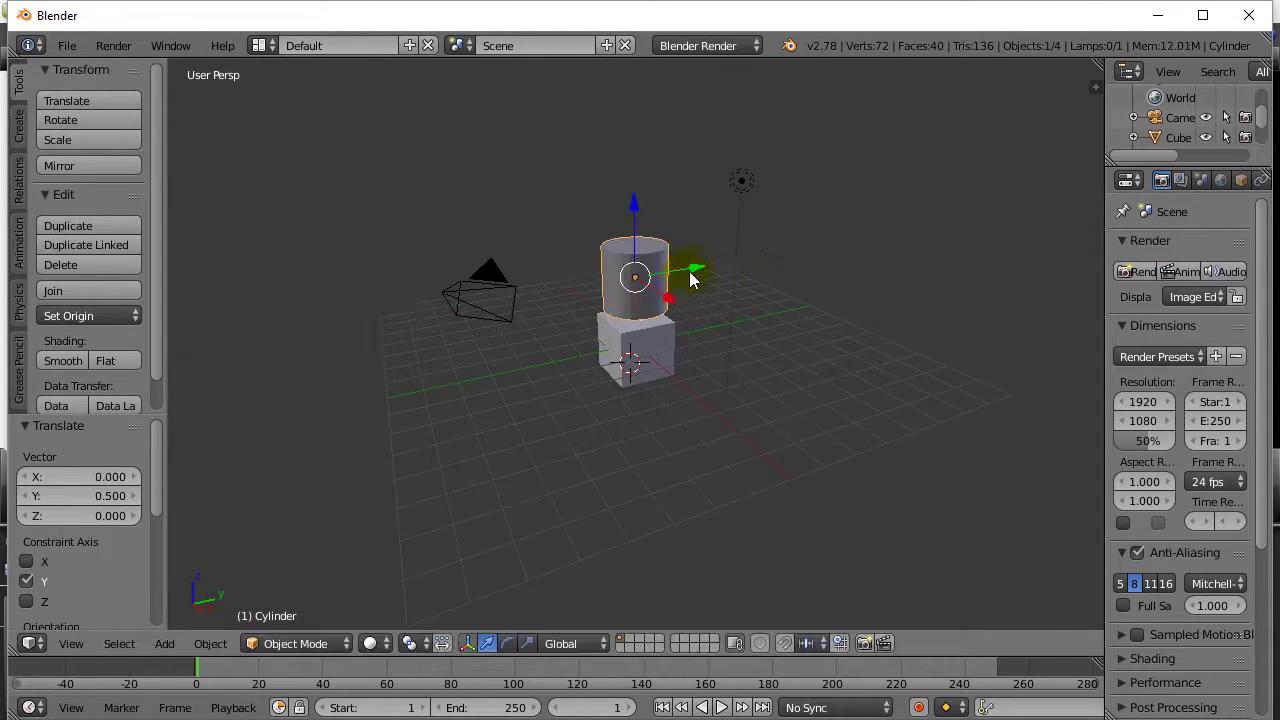
mouse_move(631, 212)
mouse_down()
mouse_move(631, 229)
mouse_move(632, 216)
mouse_up()
drag(672, 312, 646, 306)
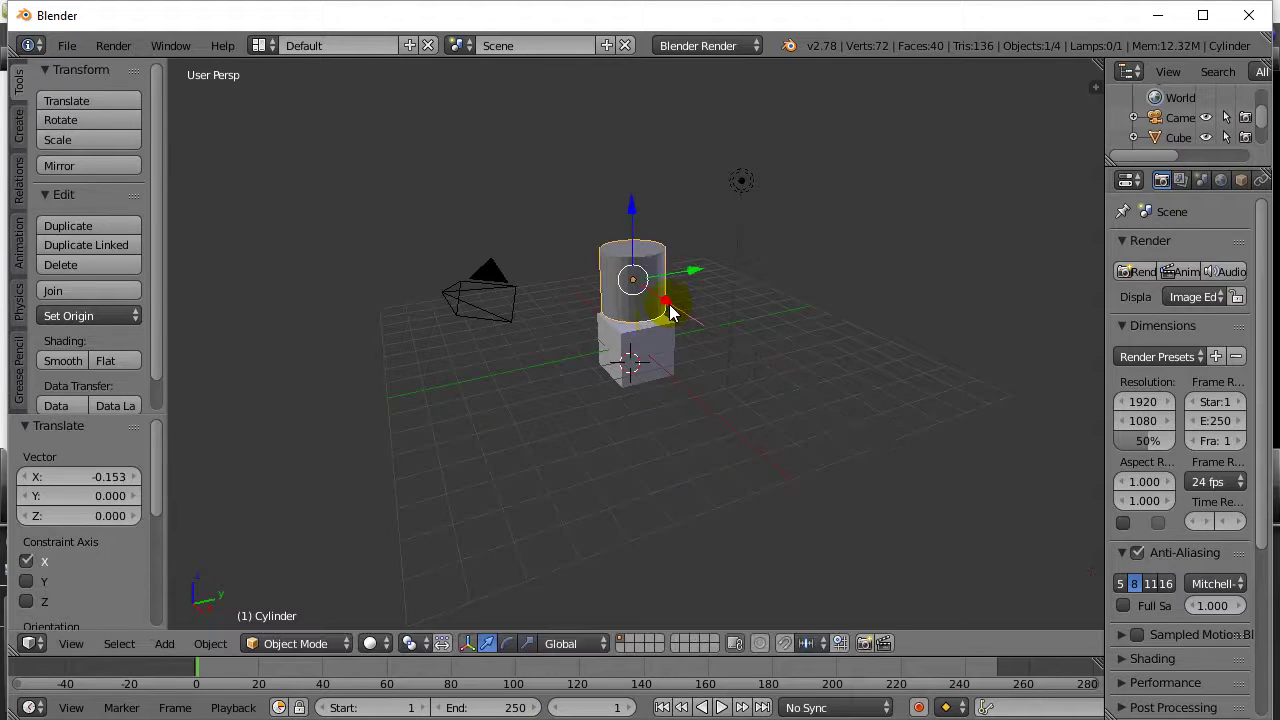
click(165, 647)
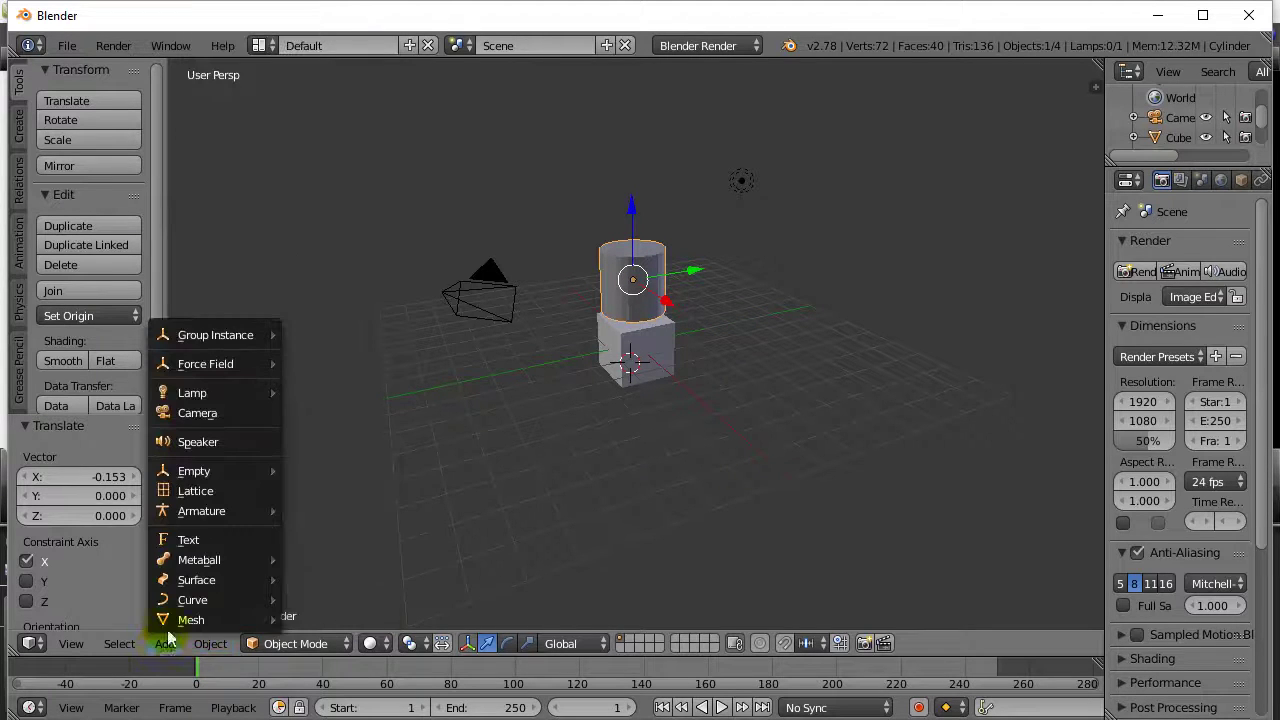
Step: Add a cone (32 vertices, radius 1, depth 2), lift it above the cylinder and centre it along X
mouse_move(183, 622)
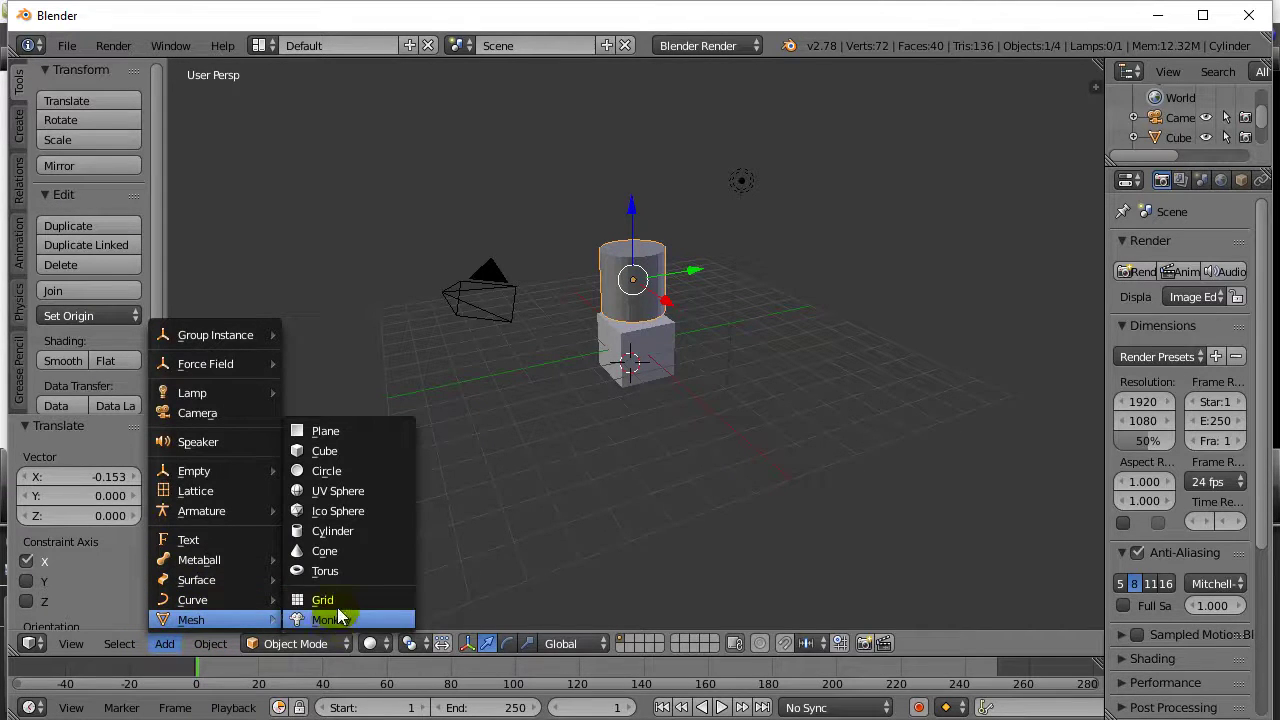
click(332, 550)
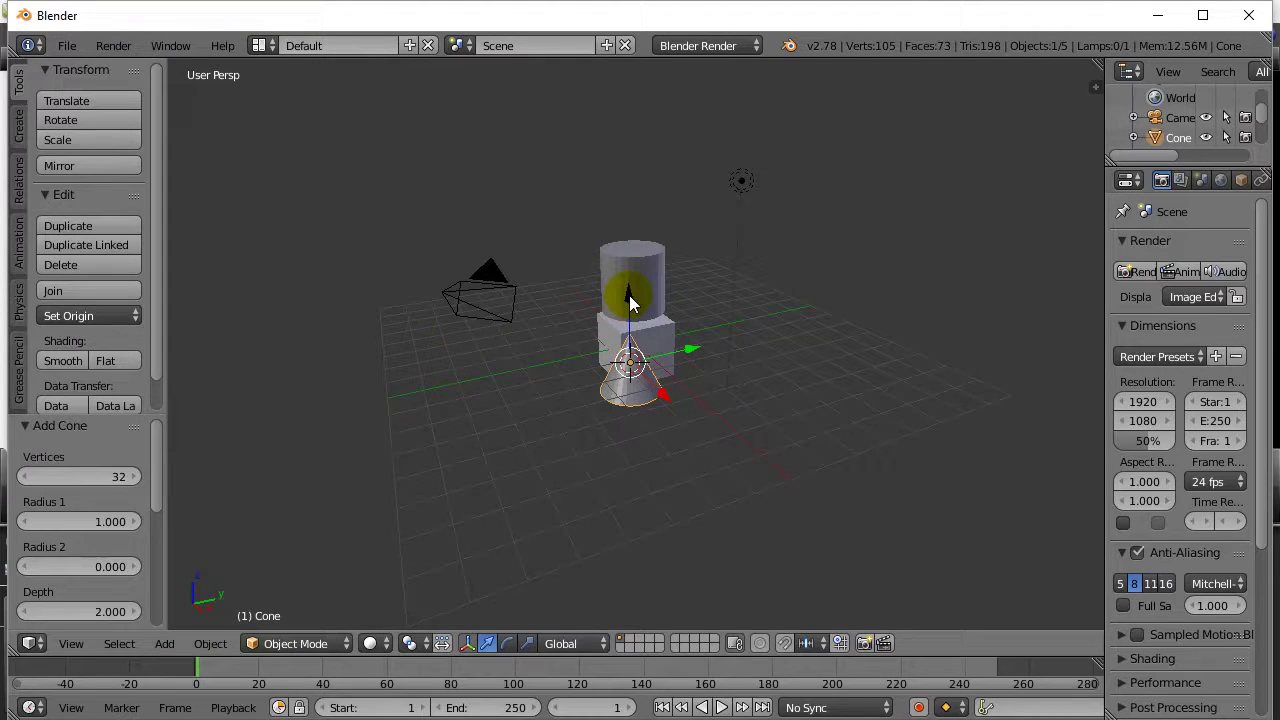
drag(628, 300, 650, 140)
mouse_move(688, 204)
mouse_down()
mouse_move(682, 223)
mouse_move(665, 216)
mouse_move(696, 196)
mouse_up()
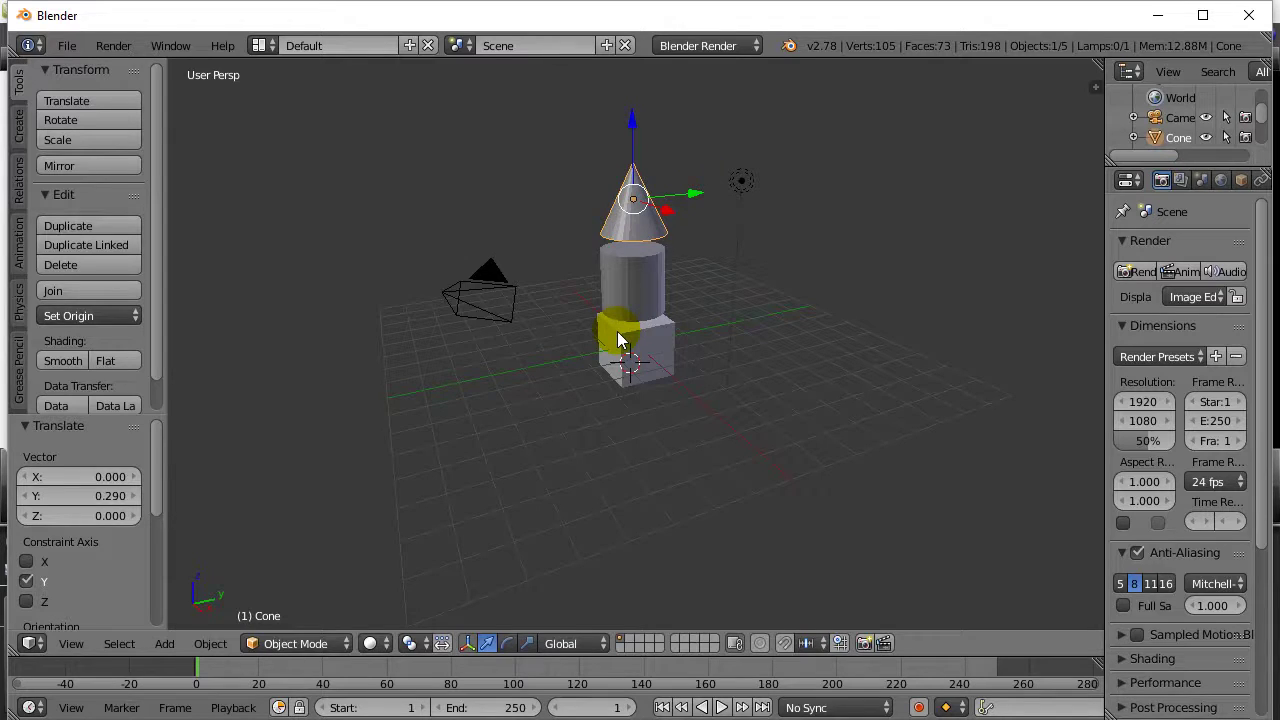
Step: Orbit the view and shift the cylinder left to line it up over the cube
scroll(618, 340, up, 3)
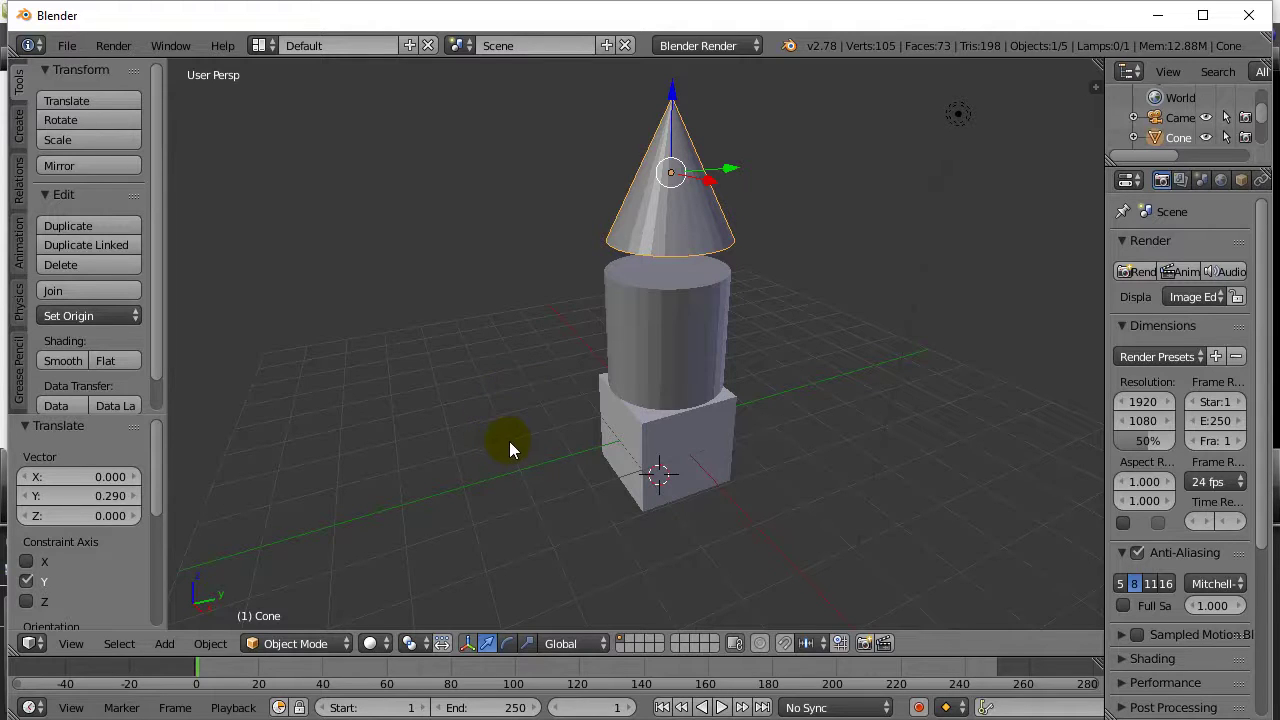
scroll(540, 510, down, 2)
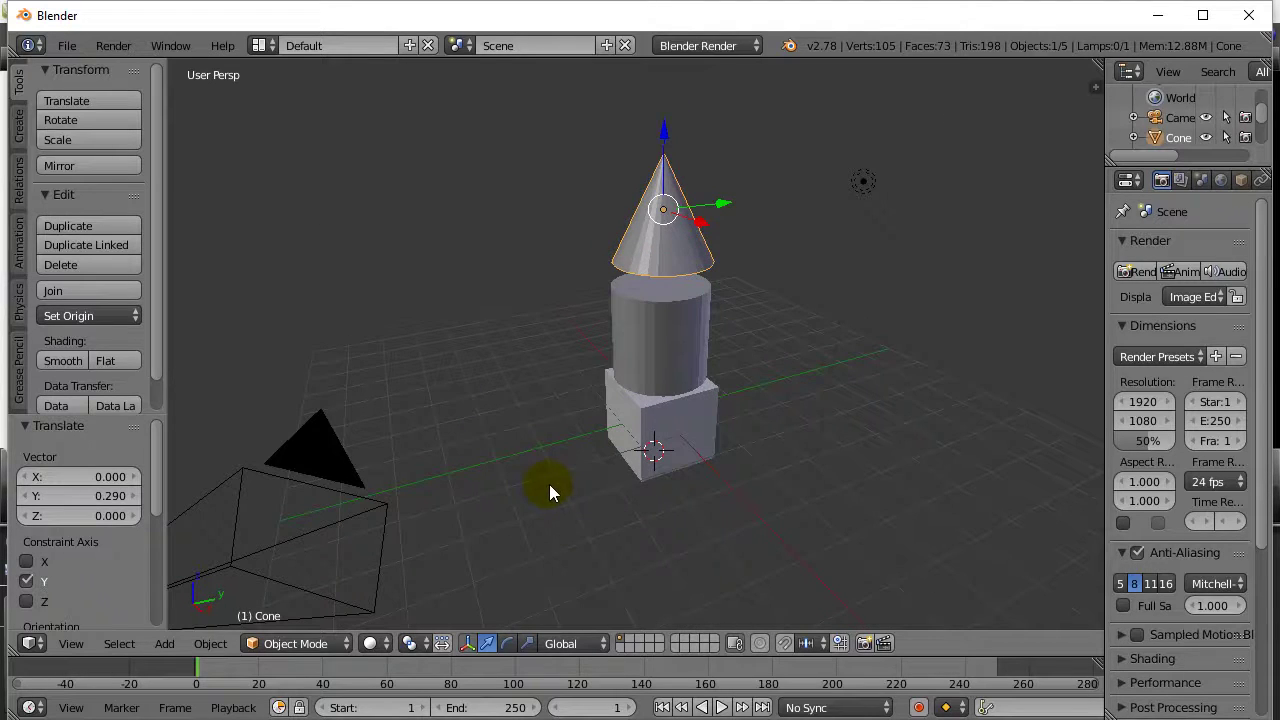
middle_drag(549, 484, 706, 308)
click(706, 308)
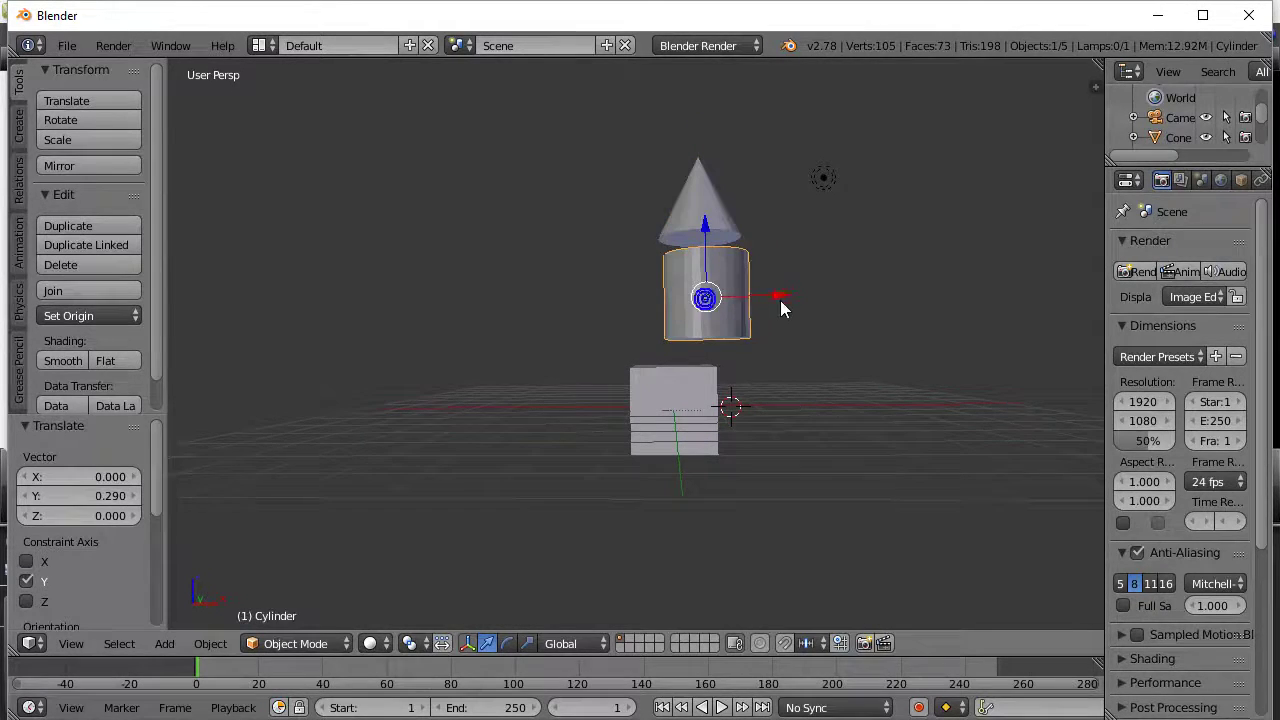
drag(778, 298, 672, 247)
Step: Lower the cone onto the cylinder and re-centre it along X, closing the gap
click(686, 223)
drag(760, 214, 737, 200)
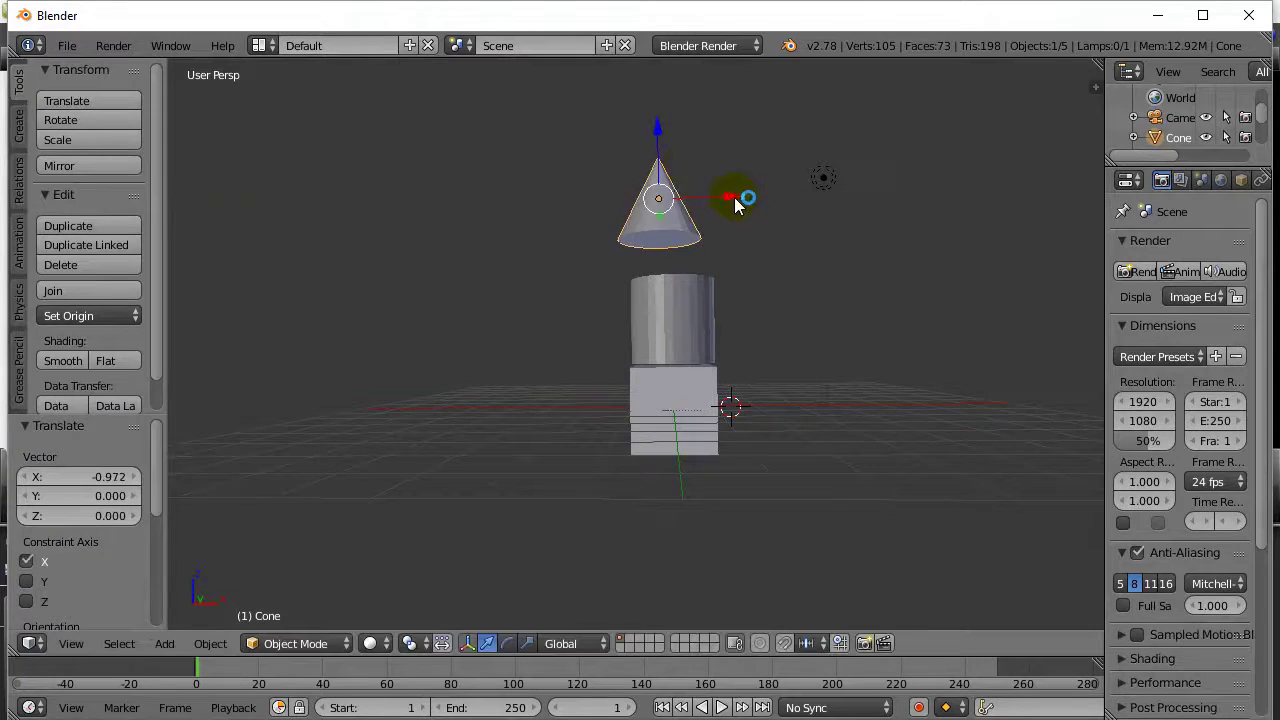
drag(668, 130, 676, 199)
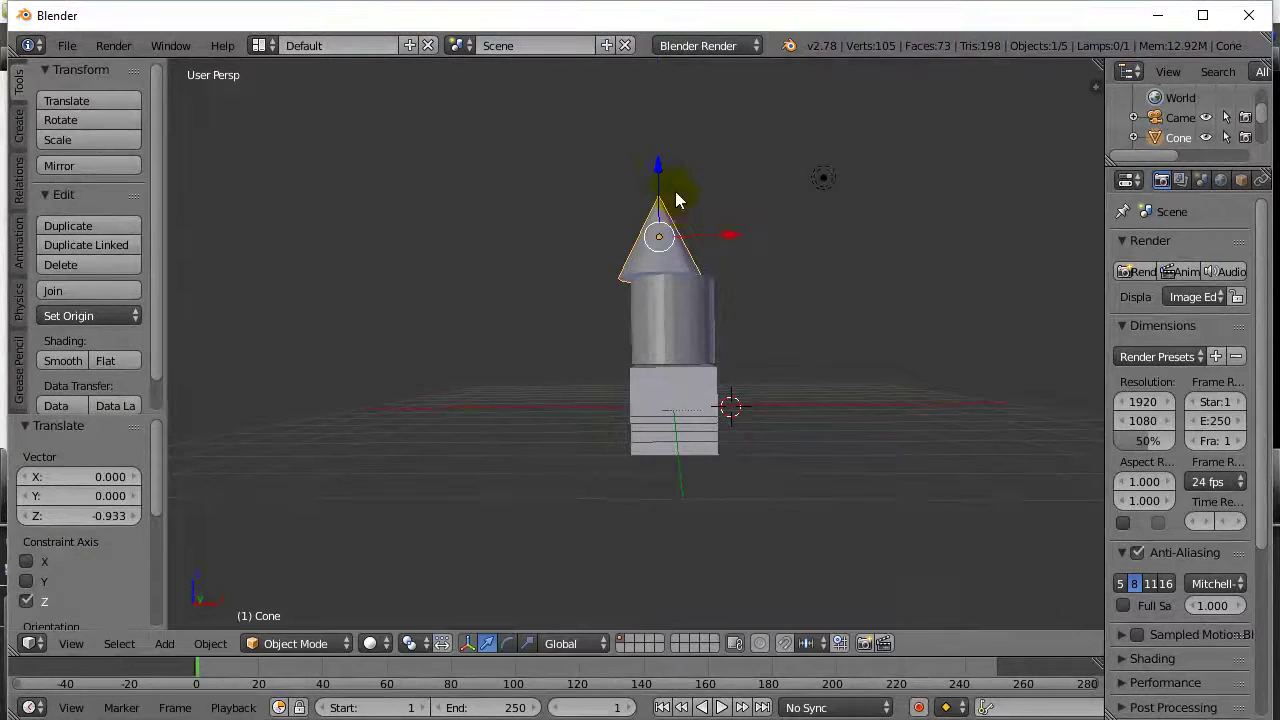
drag(734, 243, 740, 235)
middle_drag(877, 383, 652, 381)
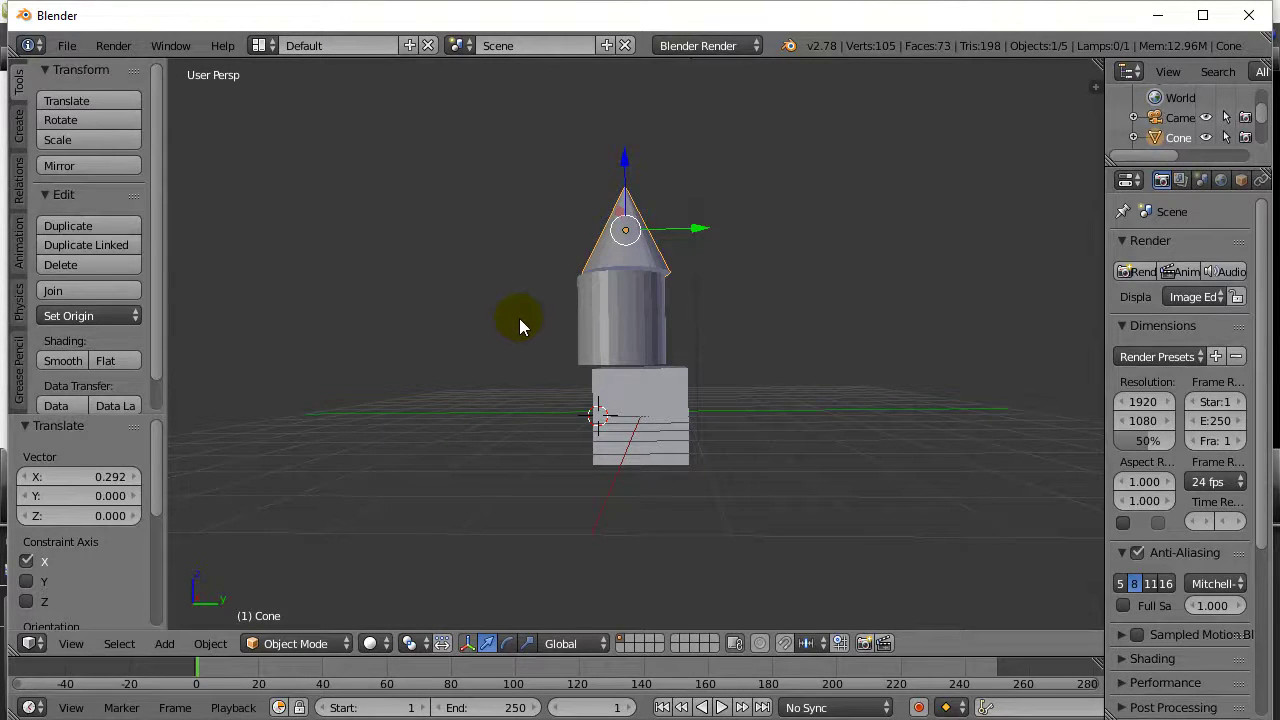
Step: Switch the viewport to Quad View with top, front, right and perspective panes
click(70, 645)
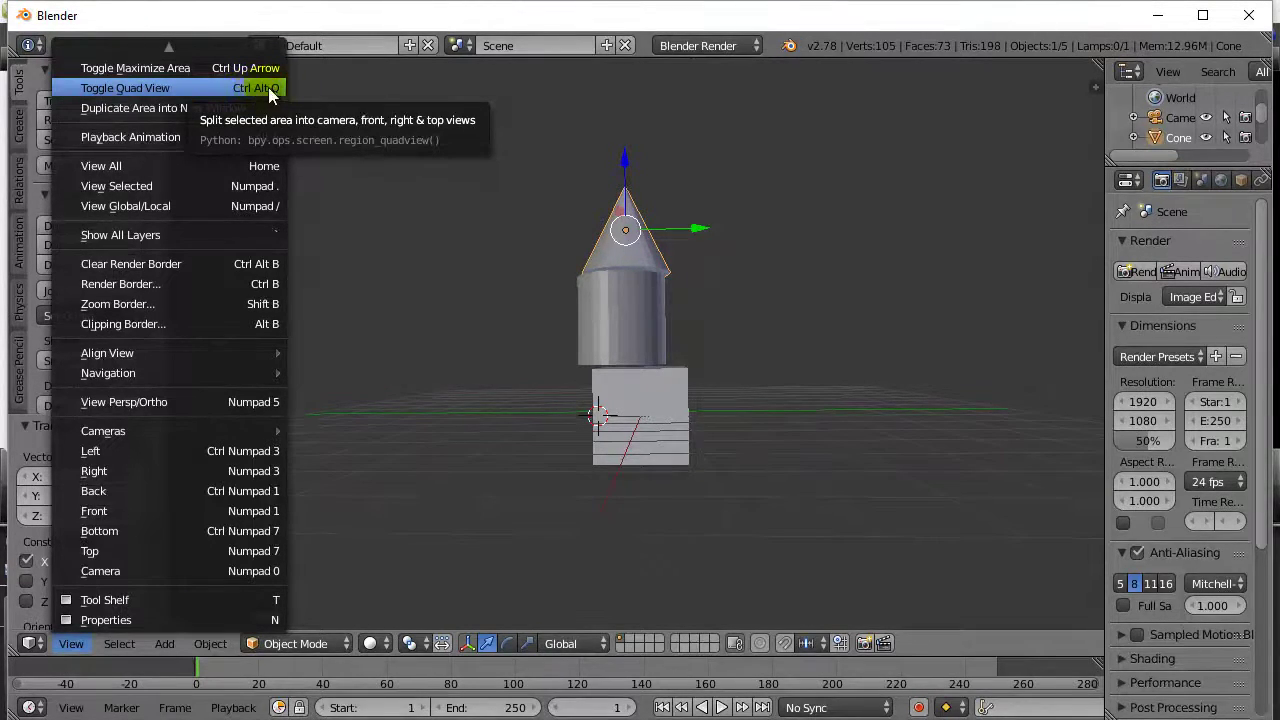
click(160, 95)
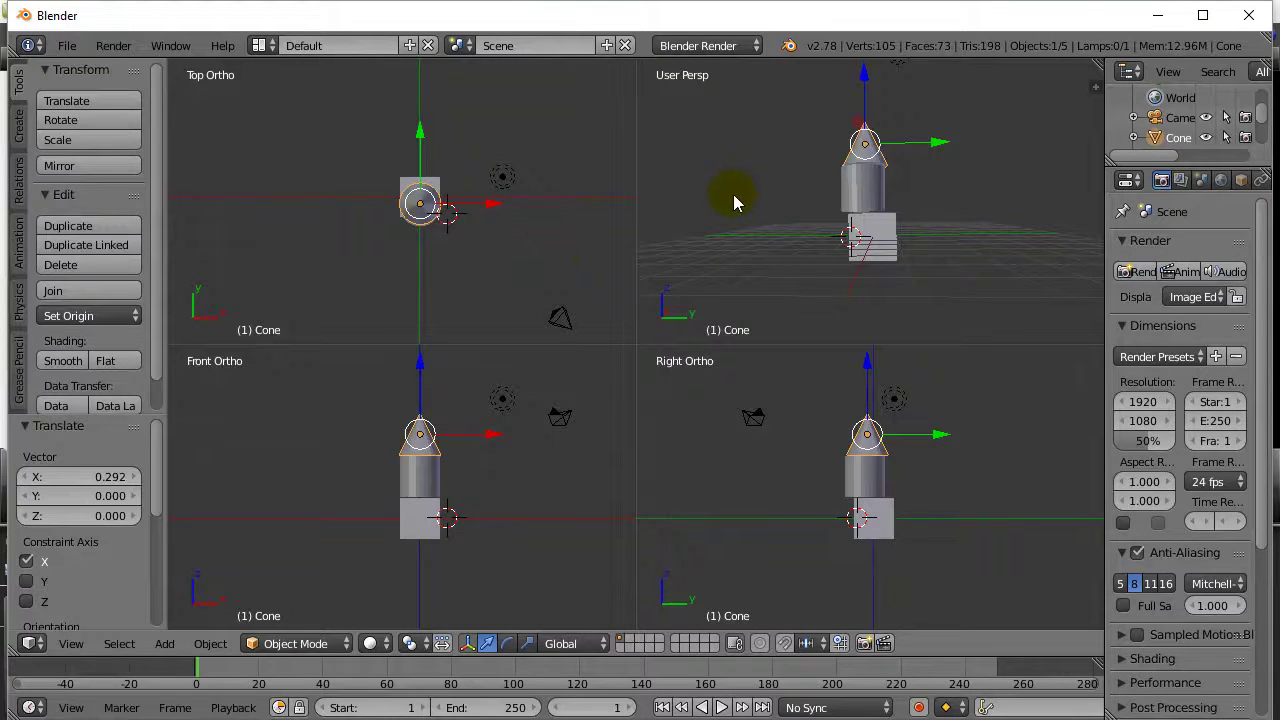
Step: Orbit and zoom the perspective pane to view the tower from higher and lower angles
middle_drag(742, 175, 771, 257)
scroll(784, 245, up, 3)
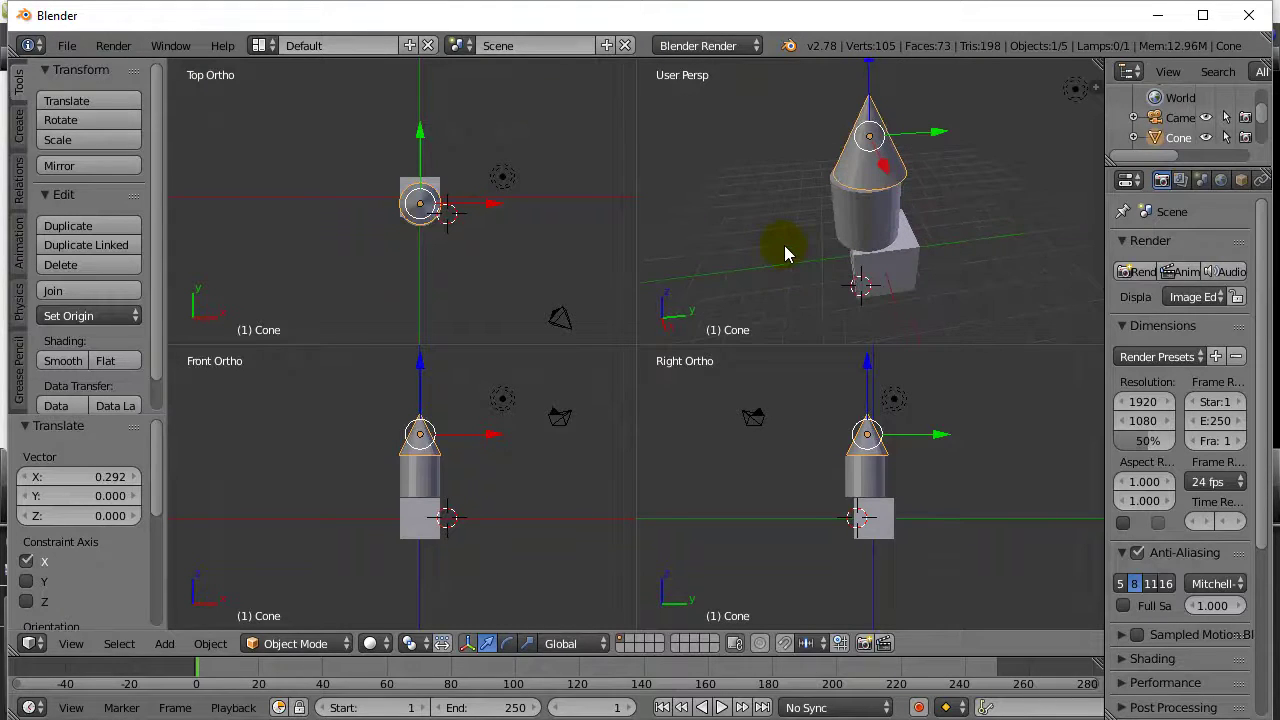
middle_drag(783, 250, 826, 223)
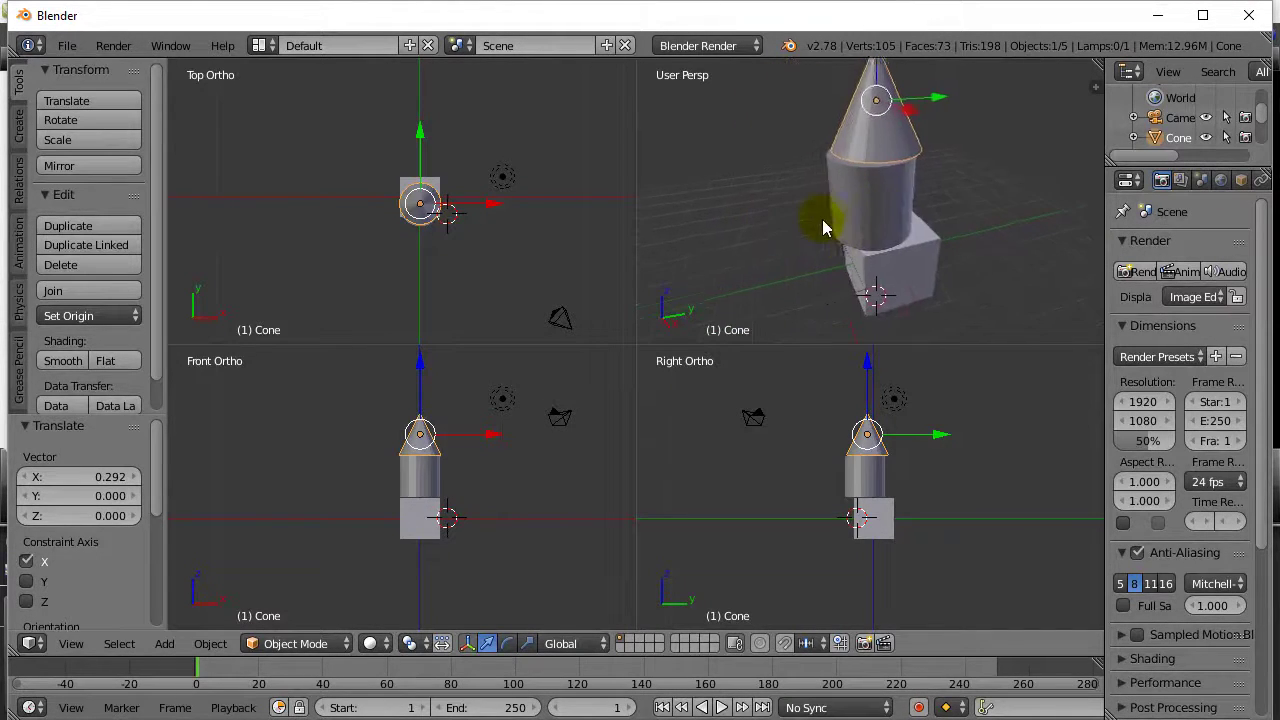
scroll(824, 232, up, 2)
scroll(824, 232, down, 3)
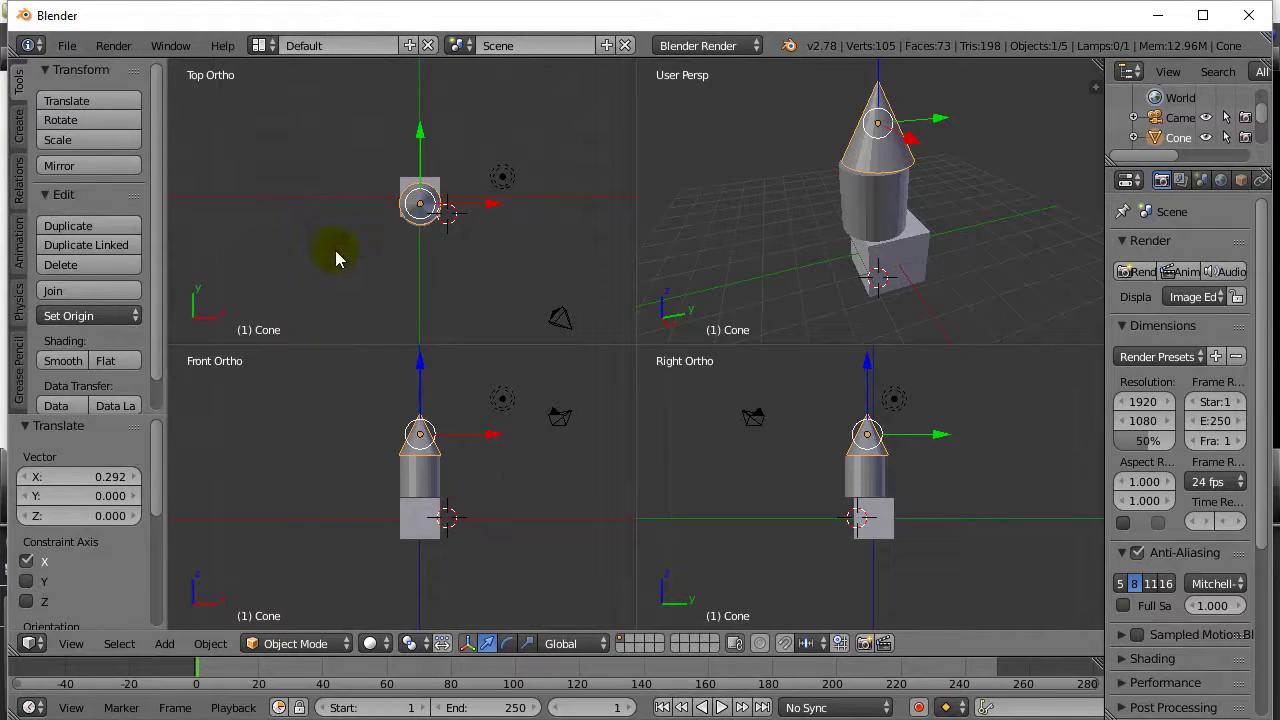
scroll(335, 250, up, 6)
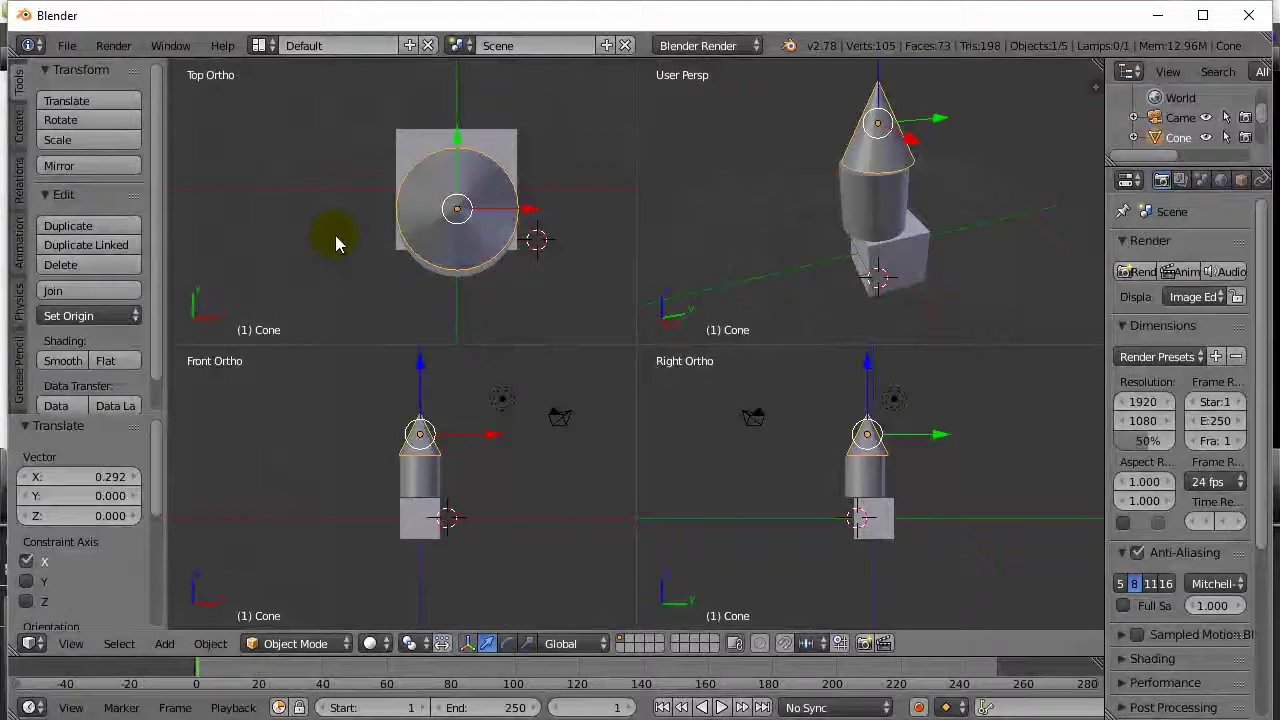
scroll(335, 235, down, 3)
scroll(335, 235, up, 3)
scroll(335, 235, down, 3)
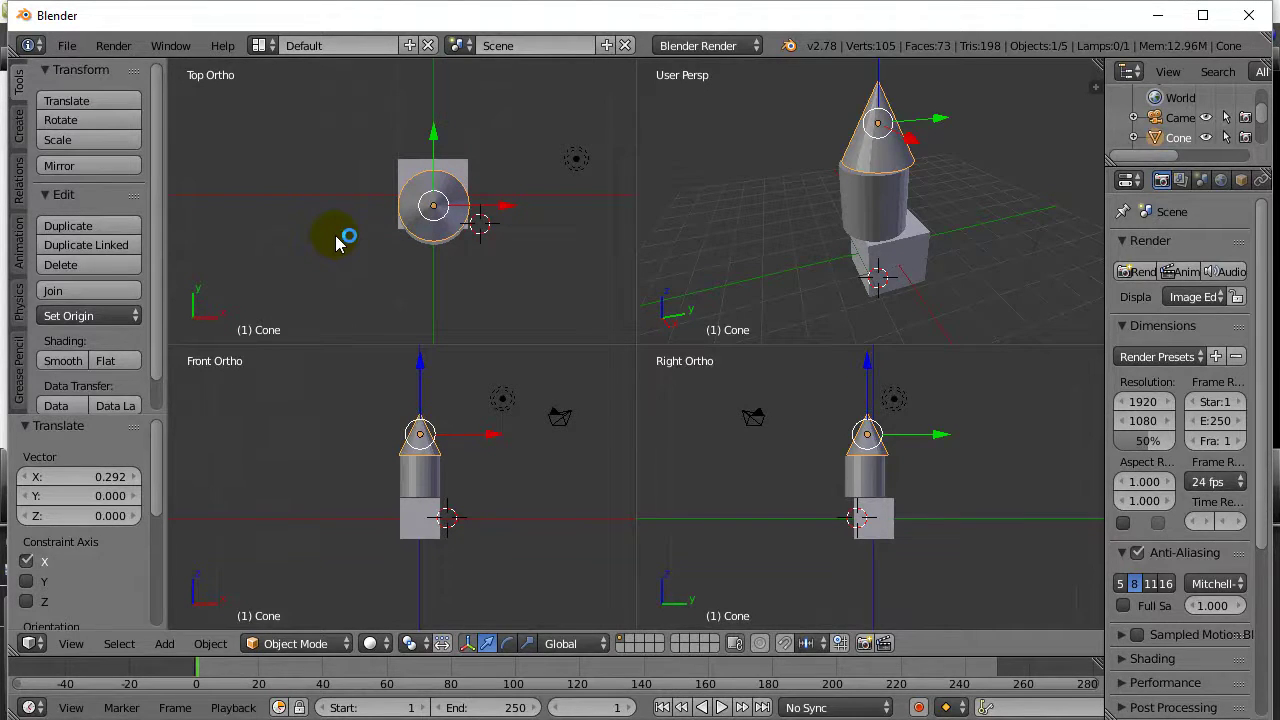
Step: Pan and zoom the top, front and right ortho panes to frame the stacked objects
shift+middle_drag(337, 243, 340, 276)
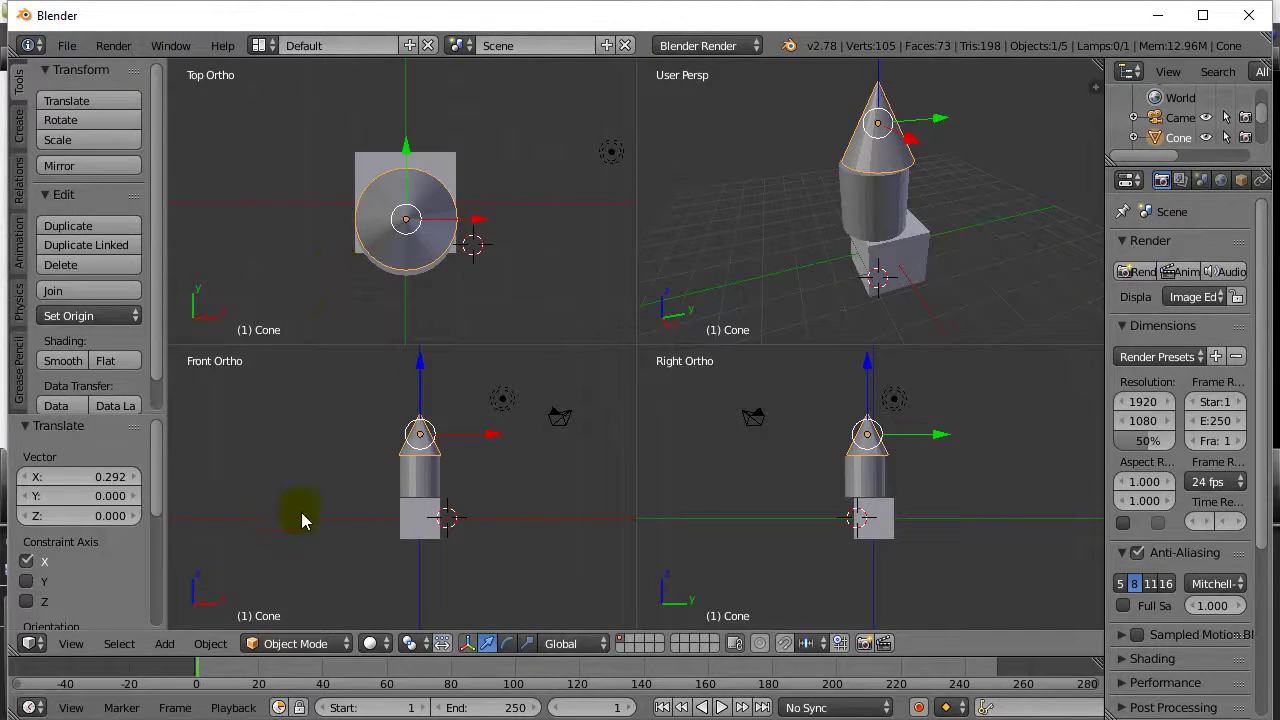
shift+middle_drag(301, 512, 335, 503)
scroll(335, 503, up, 4)
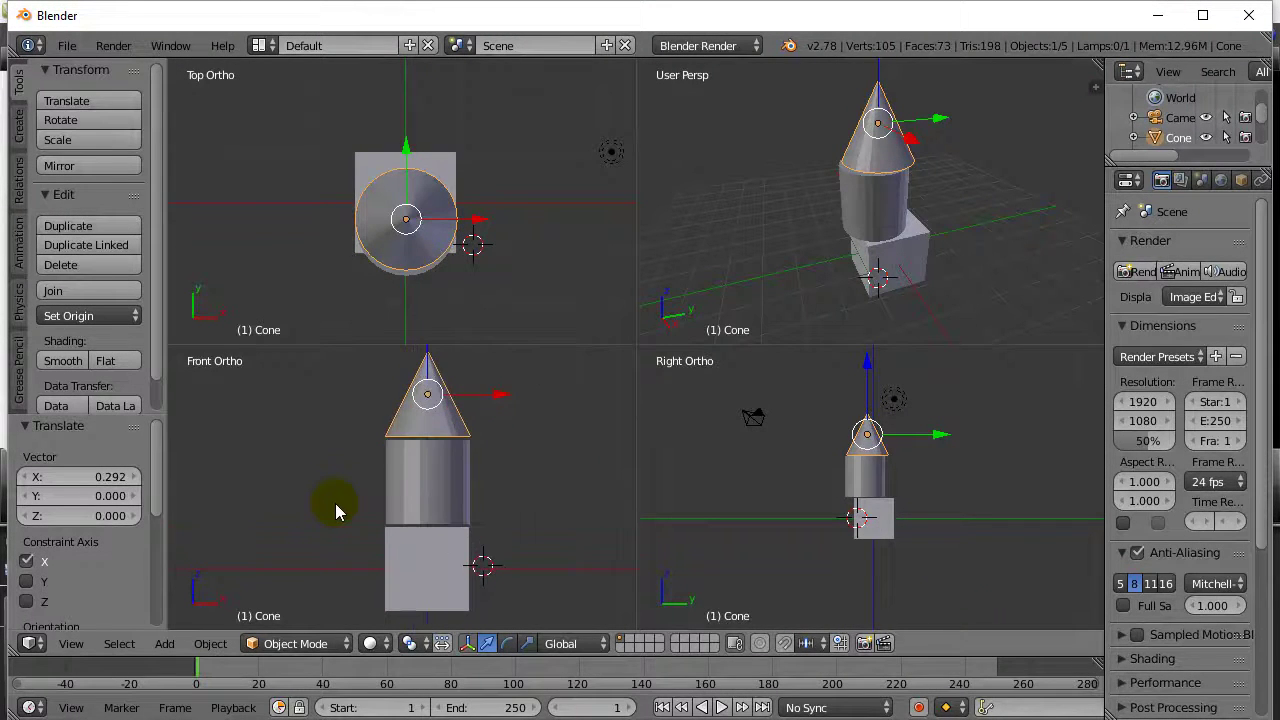
mouse_move(863, 482)
shift+middle_down()
mouse_move(800, 491)
mouse_move(843, 491)
shift+middle_up()
scroll(842, 485, up, 2)
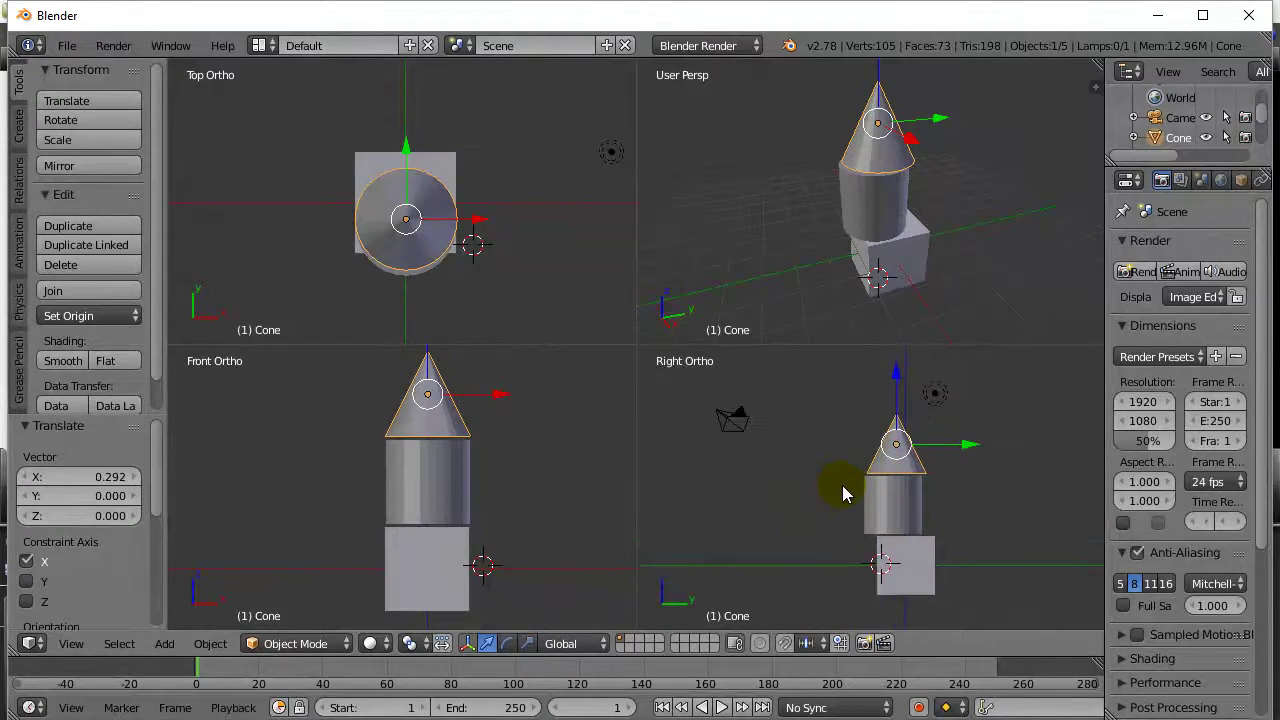
scroll(842, 485, up, 2)
shift+scroll(823, 506, down, 2)
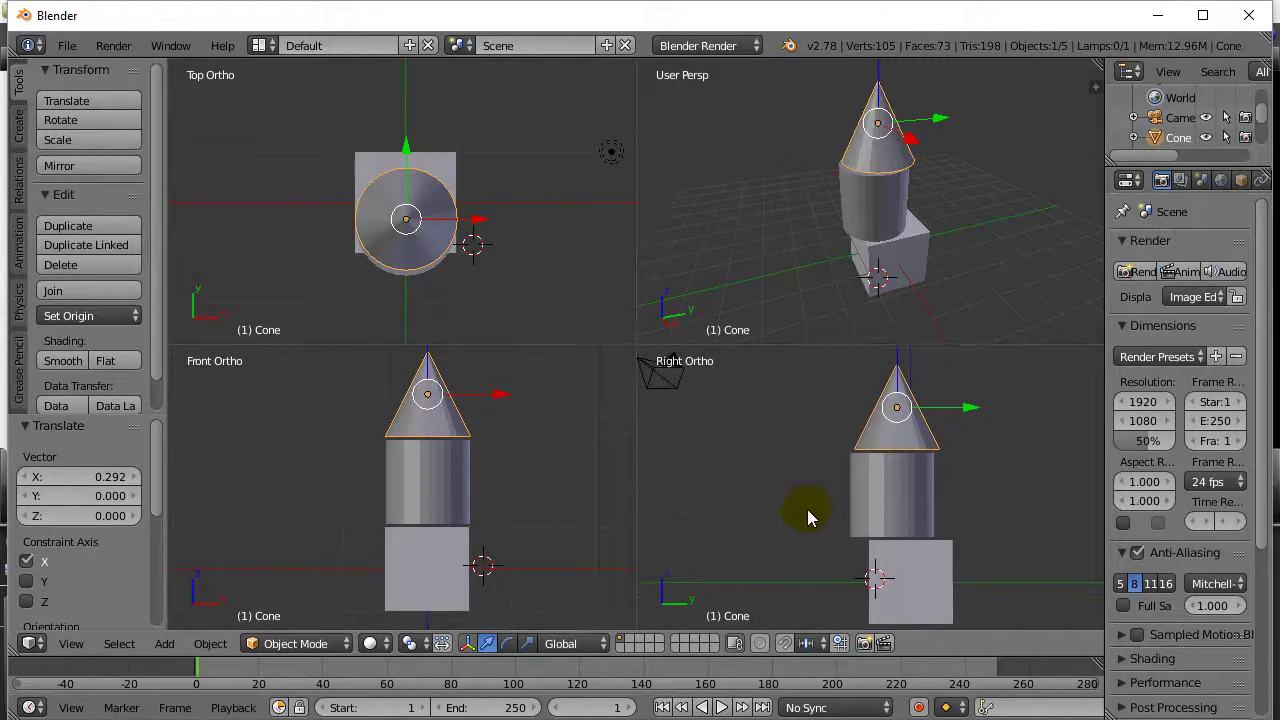
shift+scroll(809, 515, down, 1)
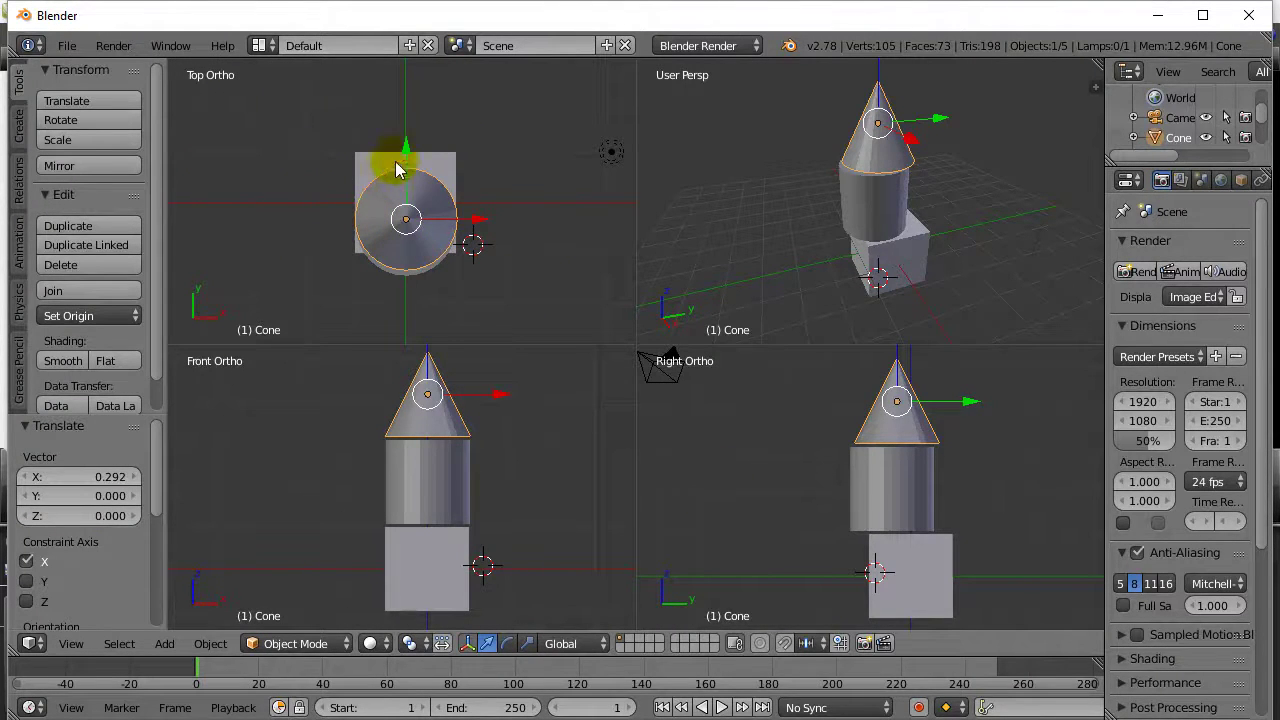
Step: Nudge the cylinder 0.475 along Y and -0.047 along X to centre it on the cube
right_click(371, 220)
right_click(380, 196)
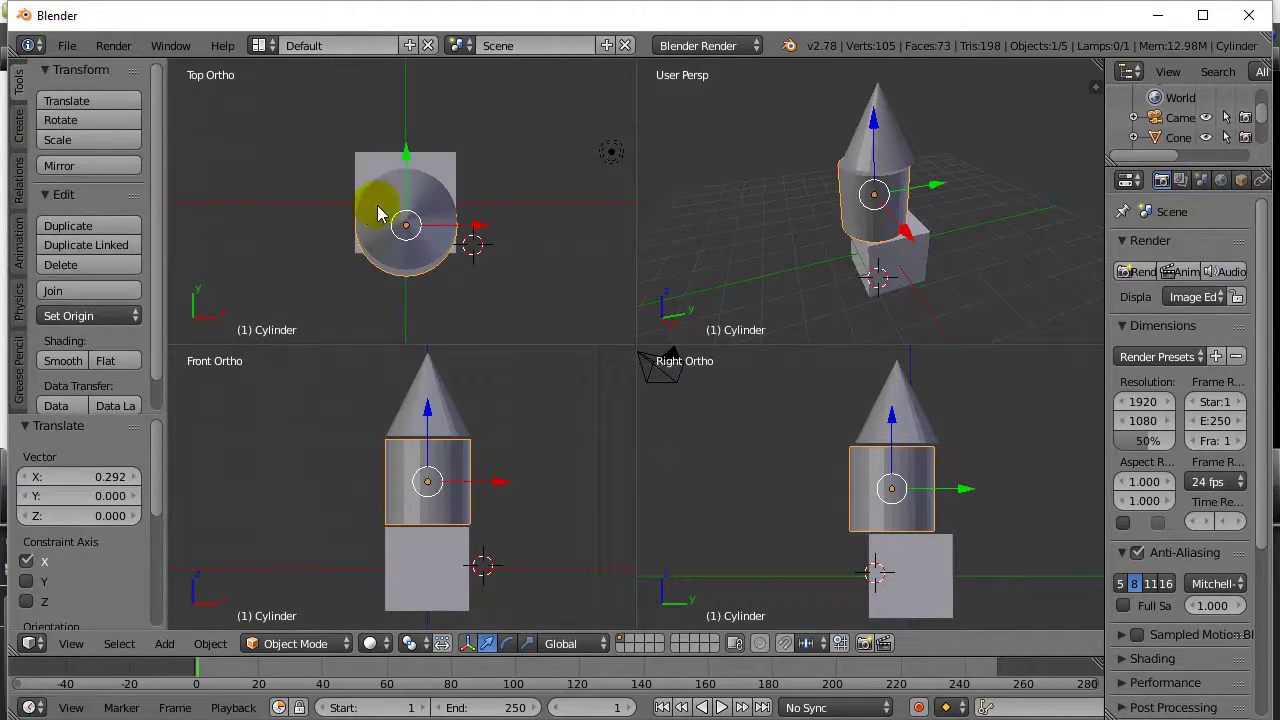
drag(408, 157, 406, 134)
right_click(398, 263)
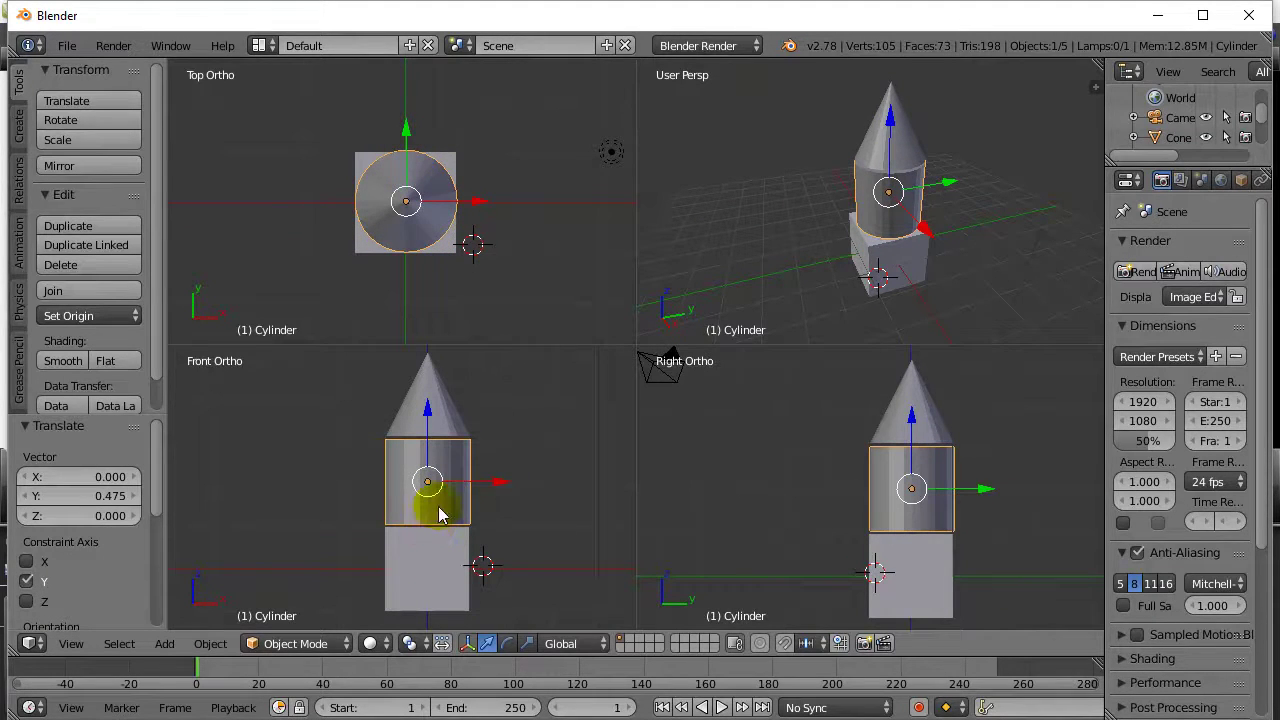
drag(501, 487, 500, 487)
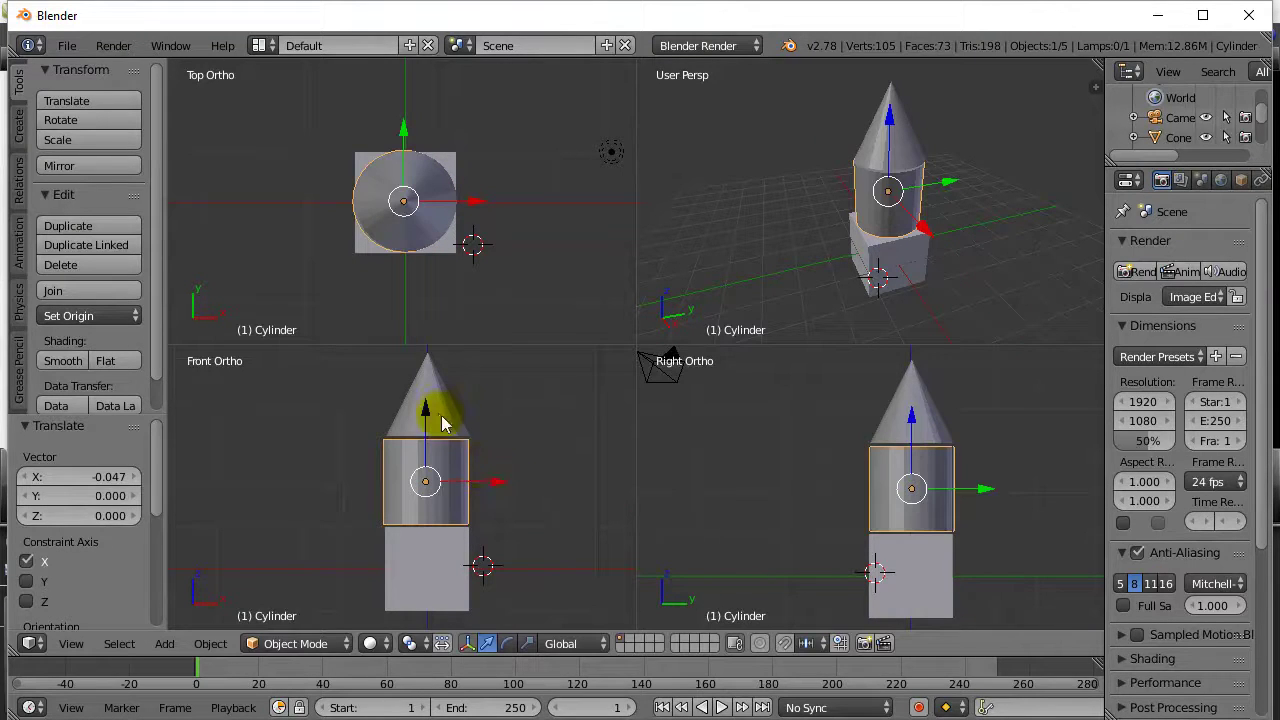
Step: Slide the cone -0.024 along X onto the cylinder's centre and check each piece's alignment
right_click(438, 414)
mouse_move(491, 400)
mouse_down()
mouse_move(500, 405)
mouse_move(483, 404)
mouse_up()
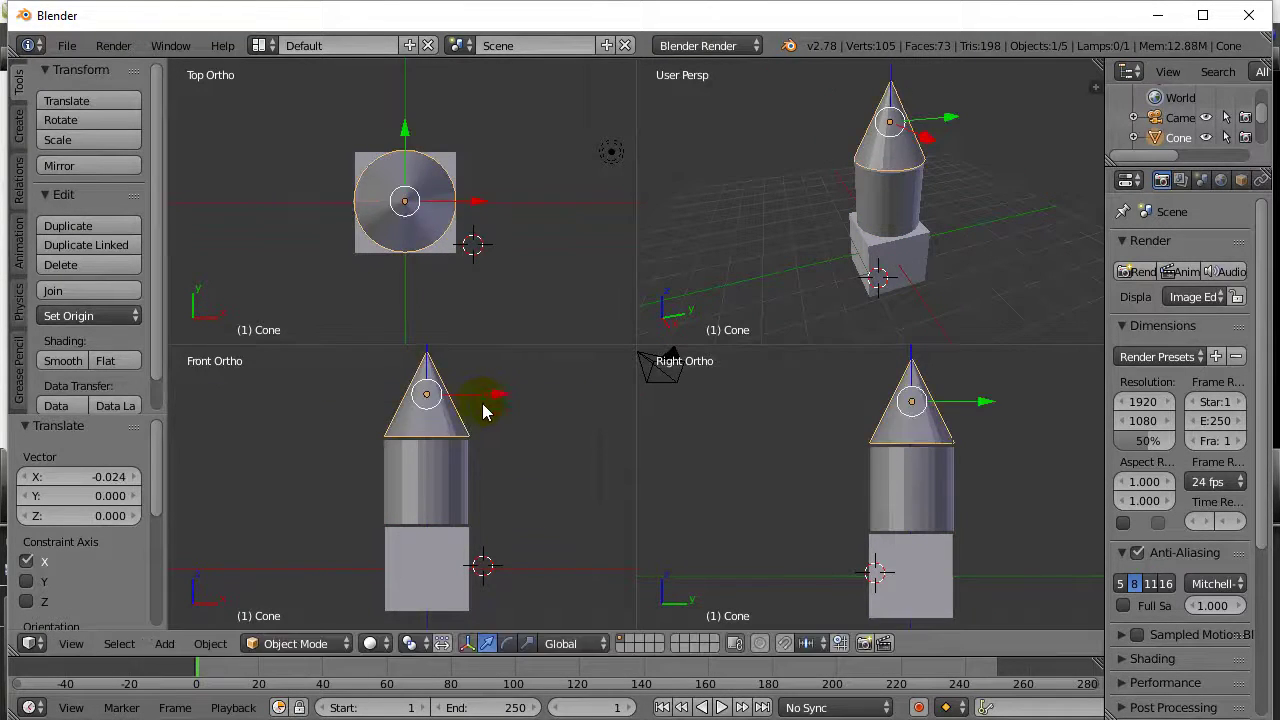
right_click(918, 486)
right_click(920, 548)
right_click(920, 468)
right_click(916, 428)
click(996, 268)
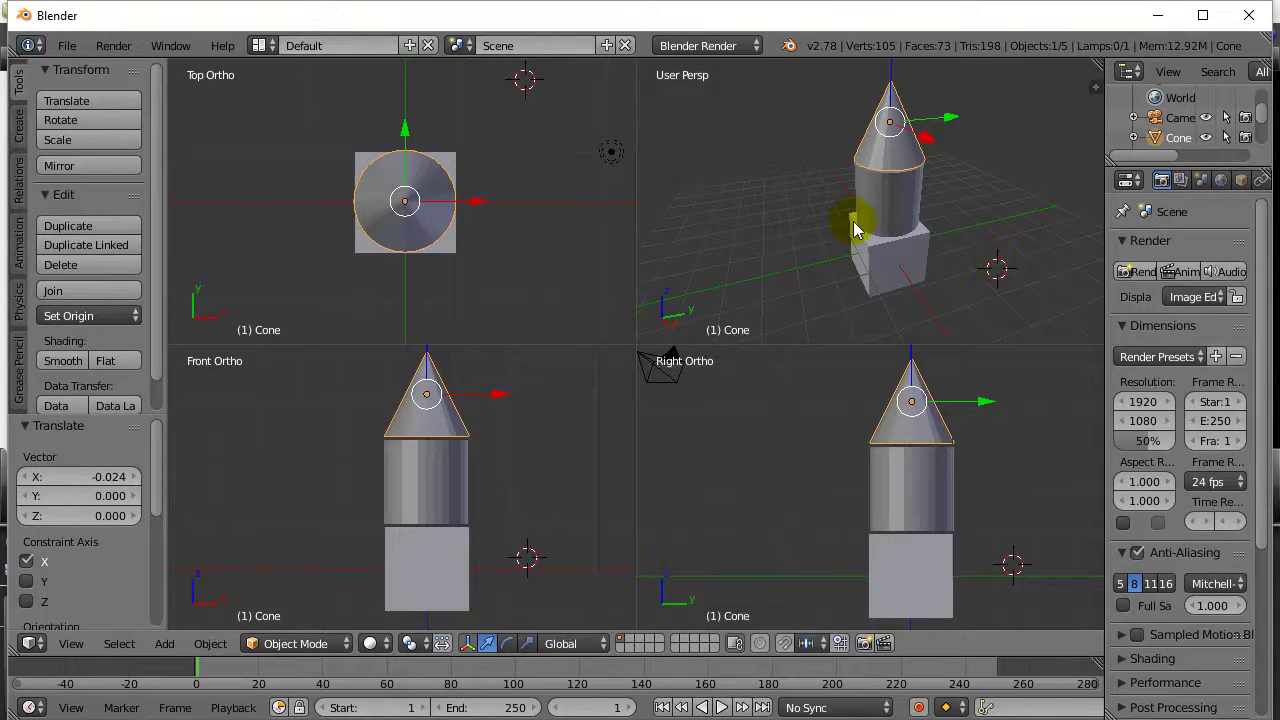
Step: Orbit and zoom the User Persp pane to inspect the centred tower from new angles
middle_drag(810, 235, 1056, 185)
middle_drag(1000, 215, 671, 200)
scroll(743, 200, down, 5)
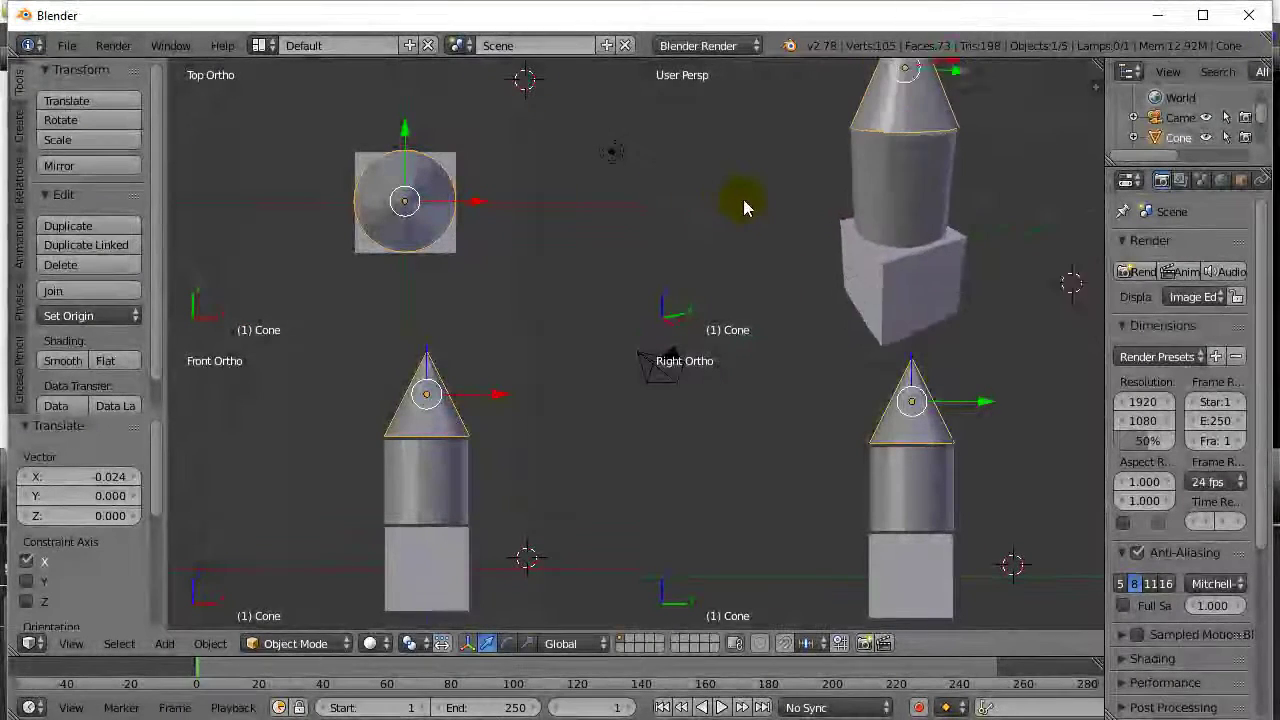
middle_drag(784, 200, 730, 191)
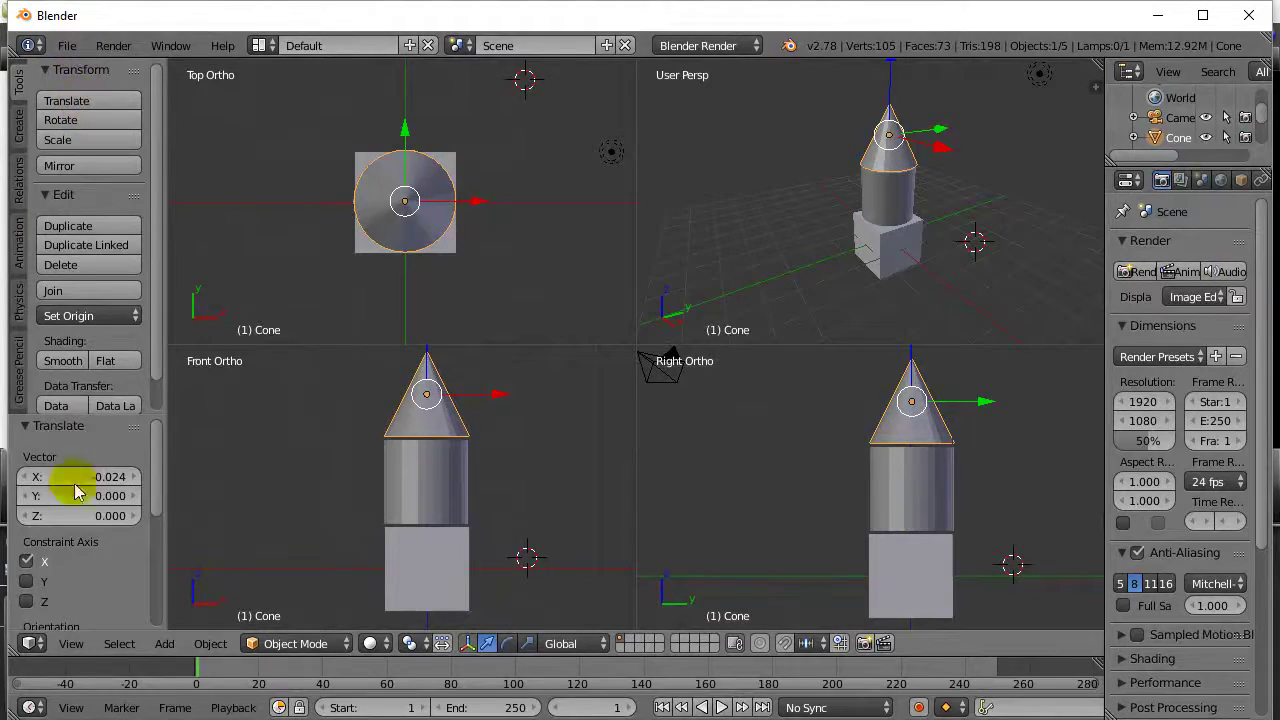
click(72, 644)
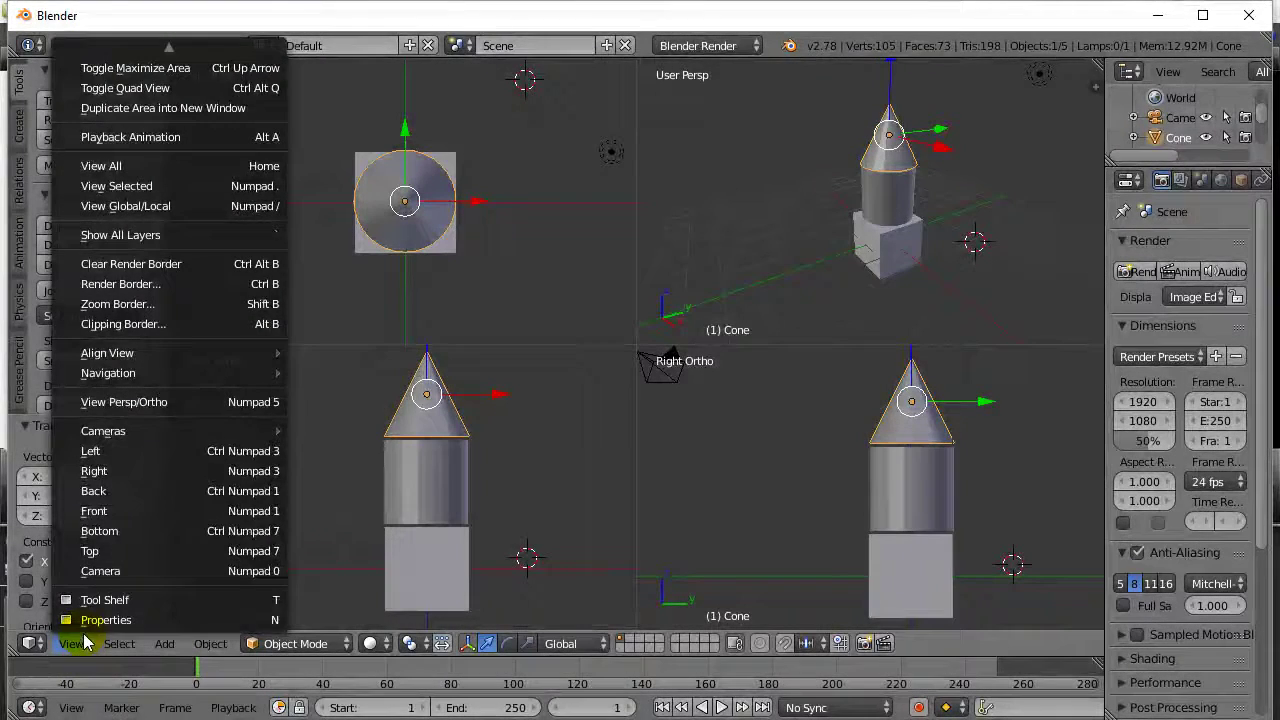
Step: Toggle Quad View off, returning to one large User Persp viewport of the tower
click(153, 90)
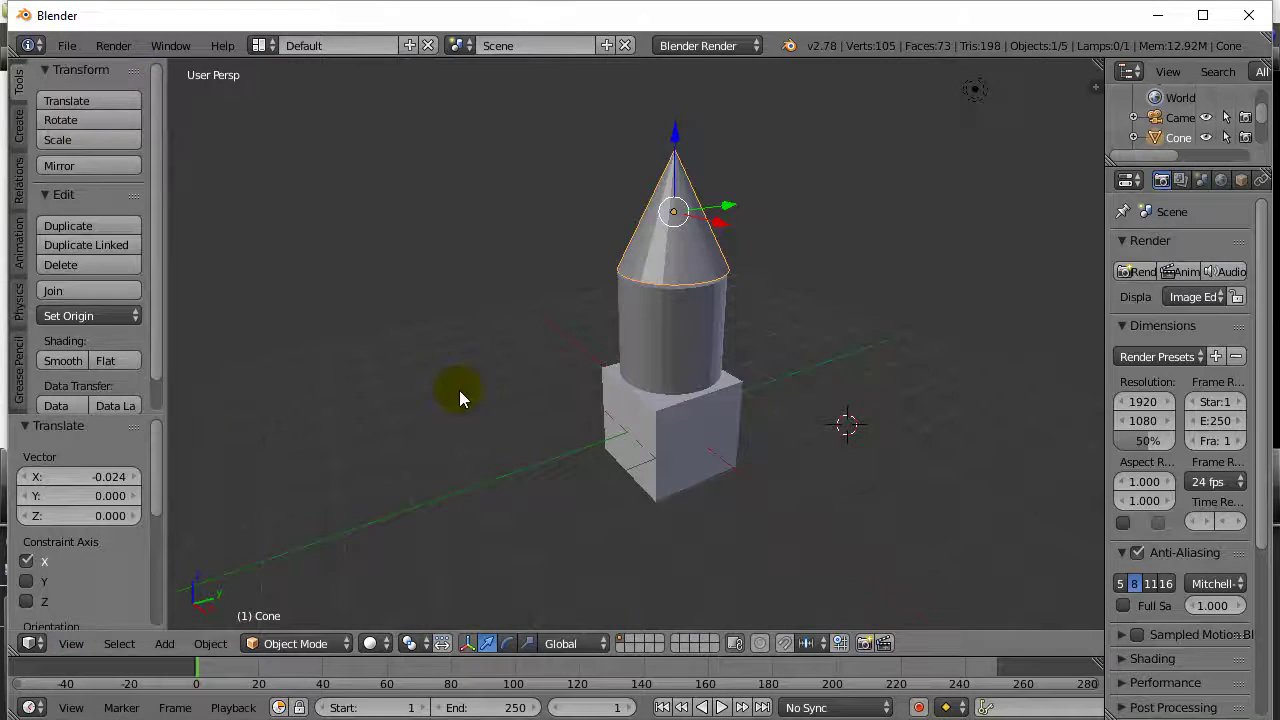
scroll(459, 398, up, 2)
scroll(459, 398, down, 2)
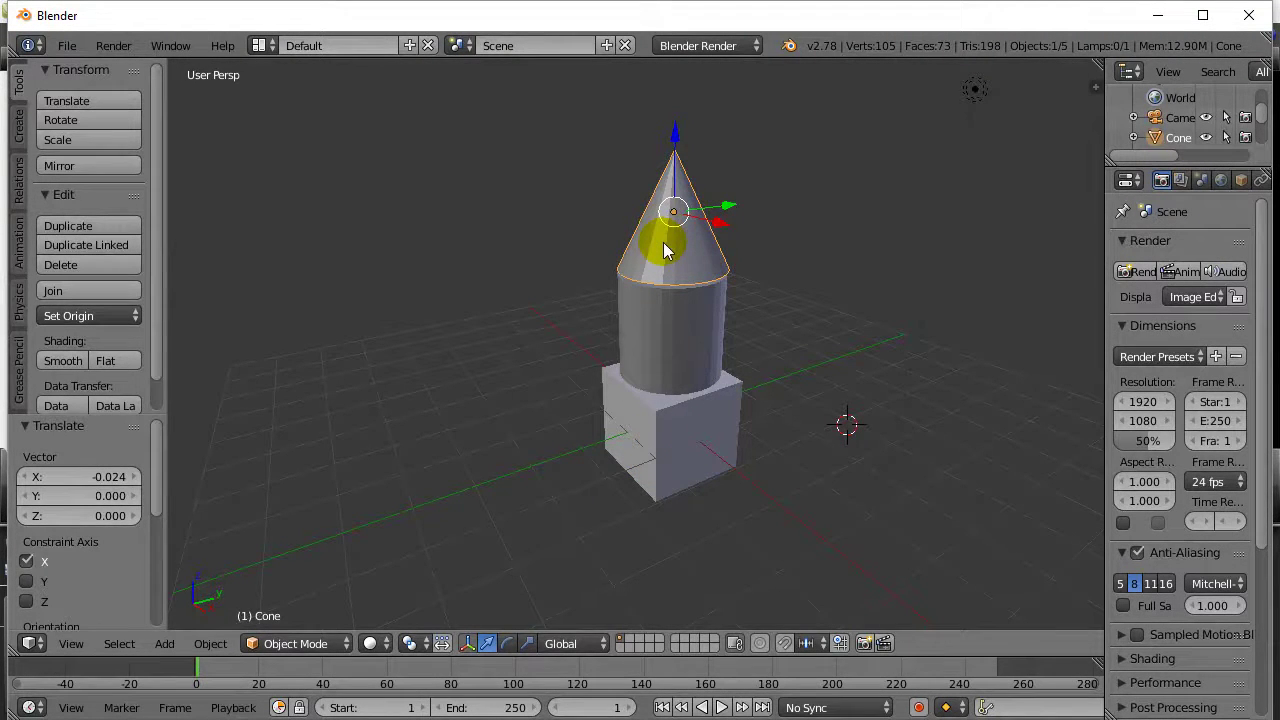
key(r)
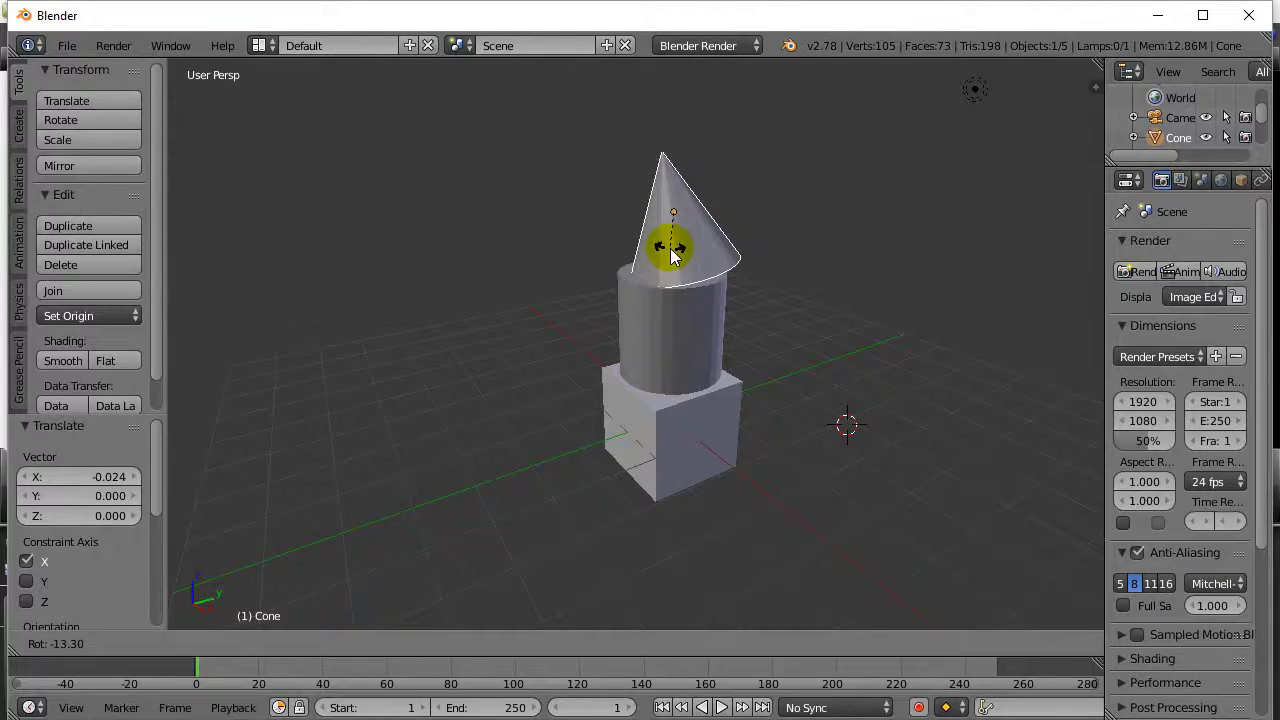
Step: Rotate the cone -176.311° about global Y so it sits point-down on the cylinder
key(y)
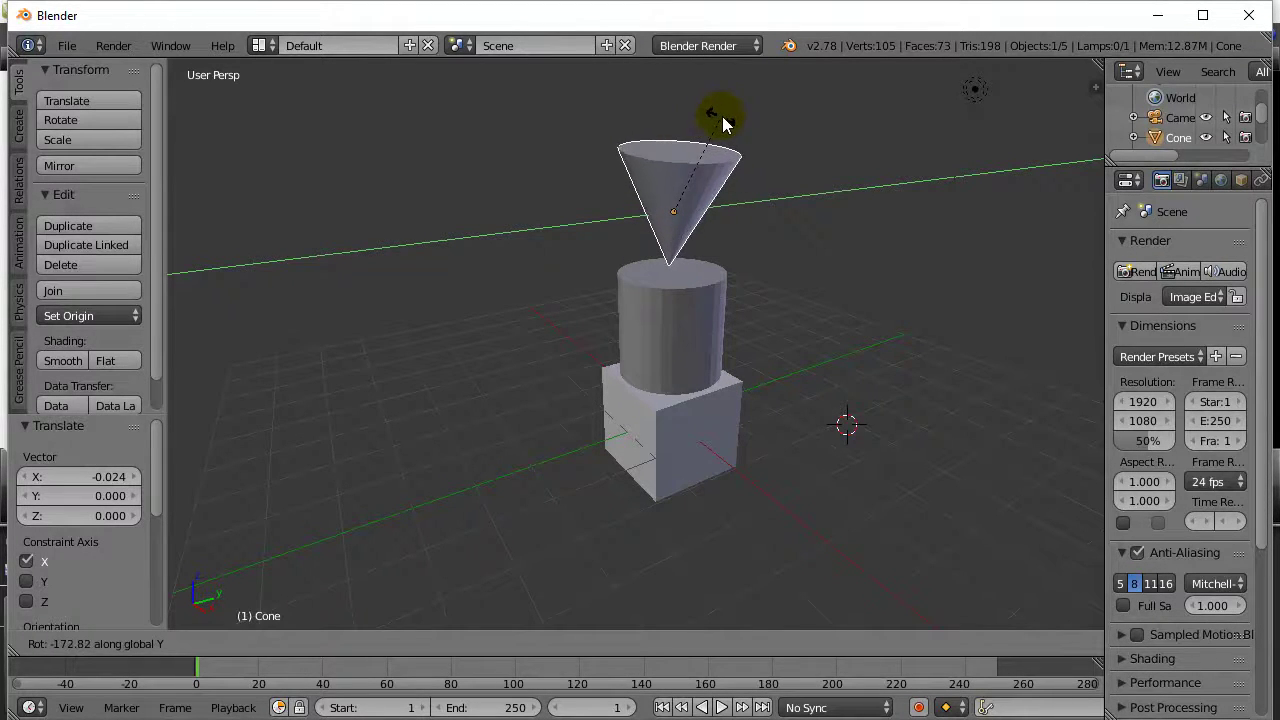
click(716, 118)
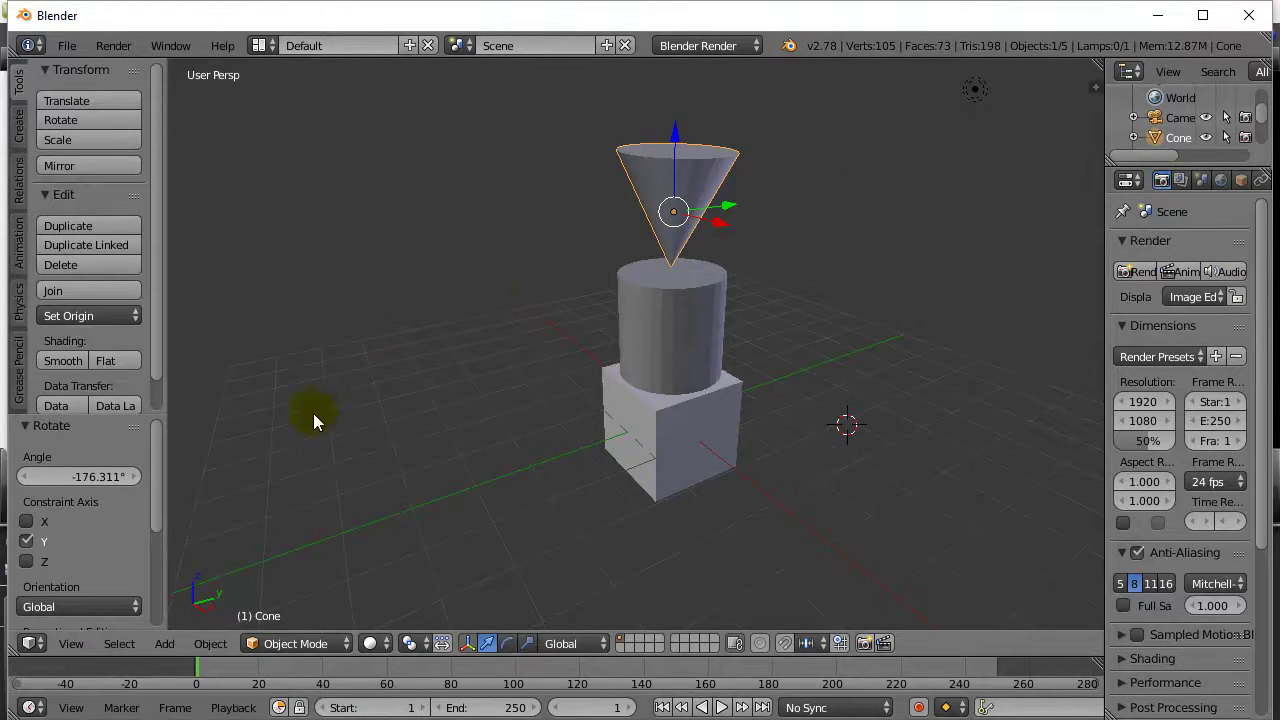
Step: Switch the viewport back to Toggle Quad View and zoom in on the Front Ortho pane
click(71, 643)
click(150, 90)
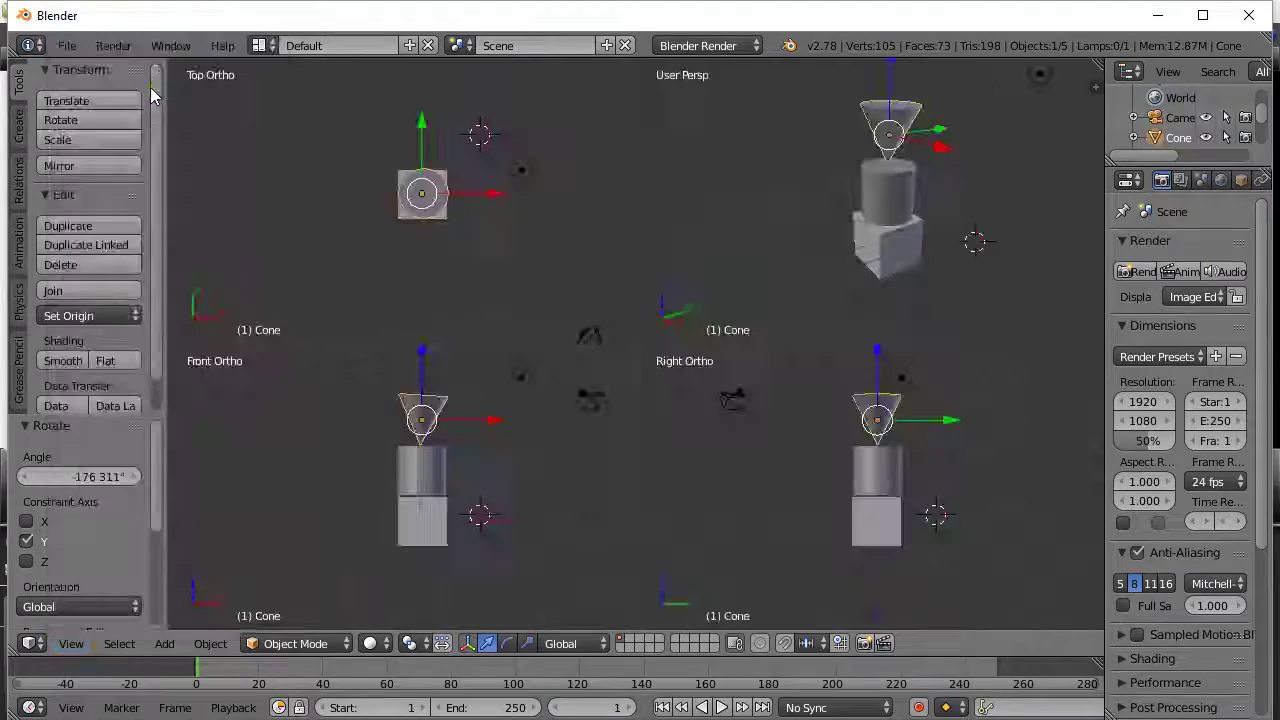
scroll(421, 503, up, 1)
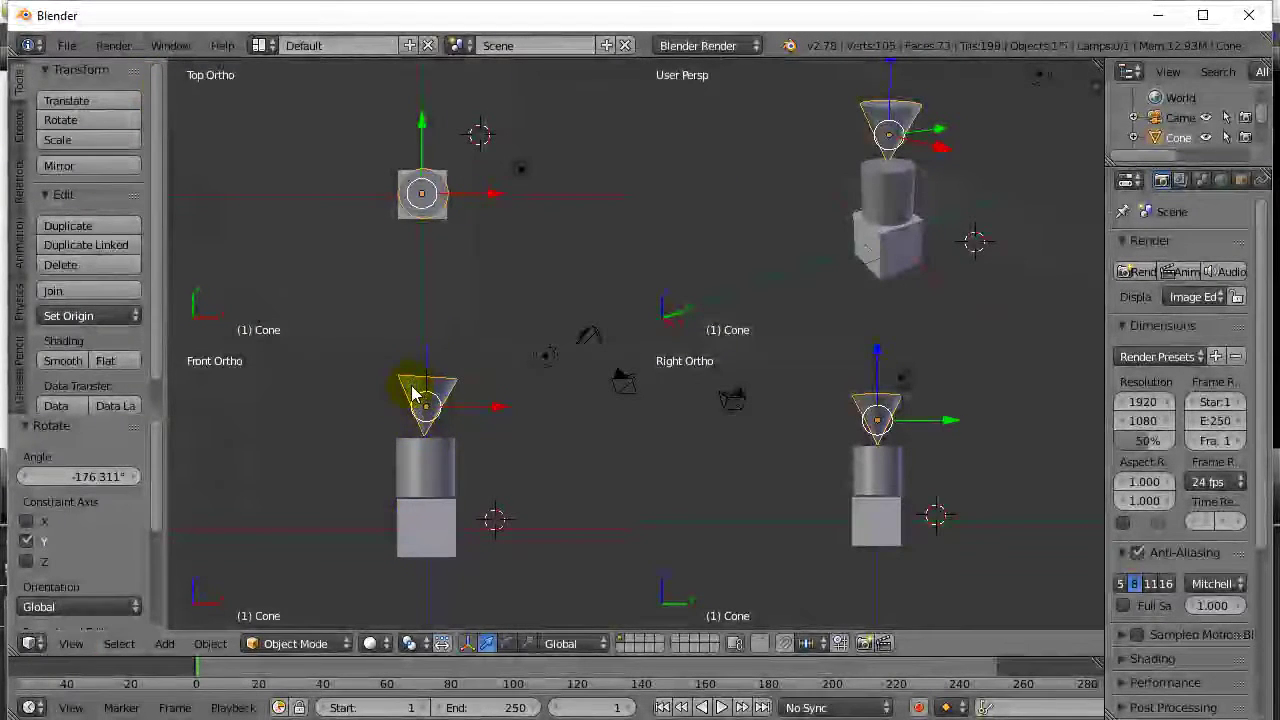
Step: Rotate the cone about the global Y axis (ending at -39.665°) so it points straight down onto the cylinder
key(r)
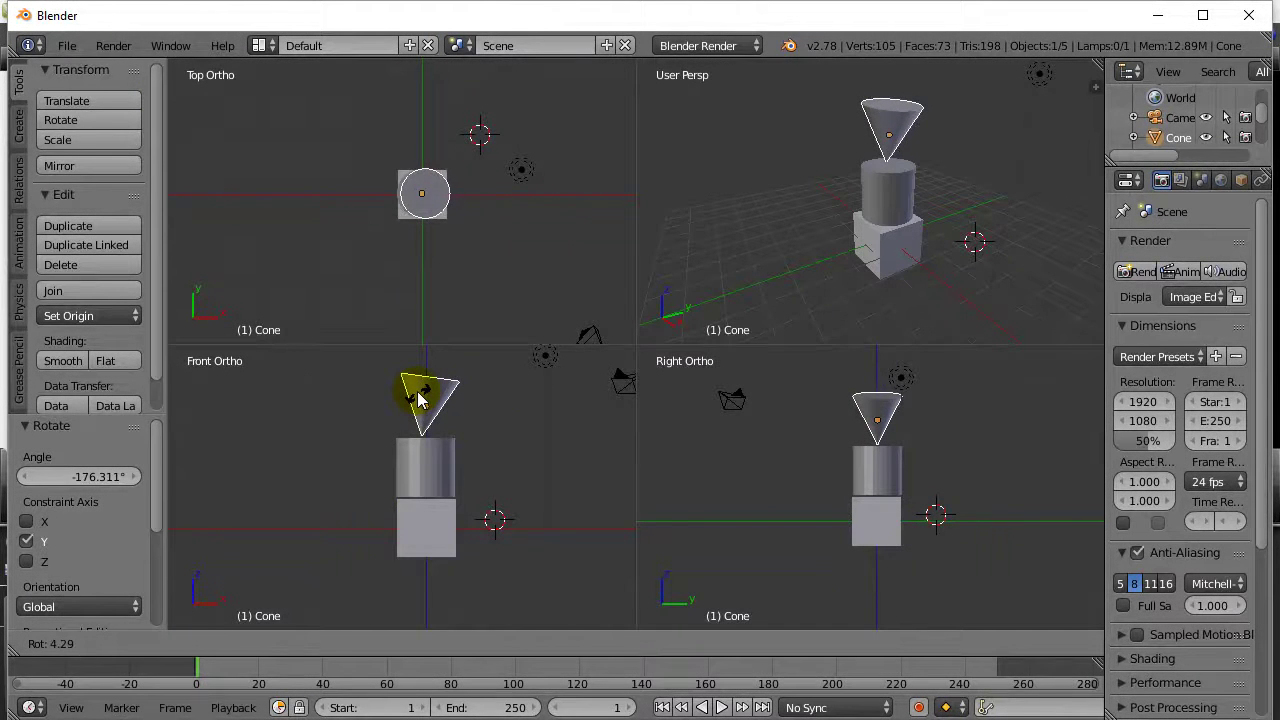
key(y)
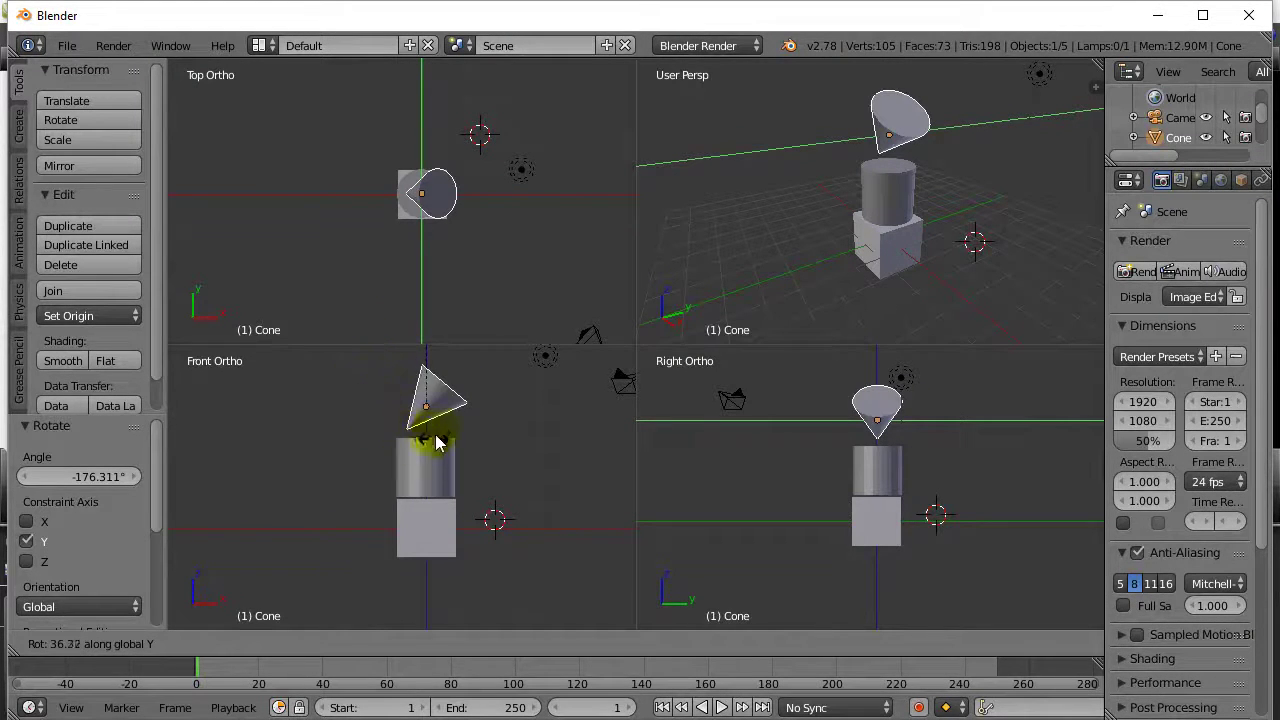
click(405, 410)
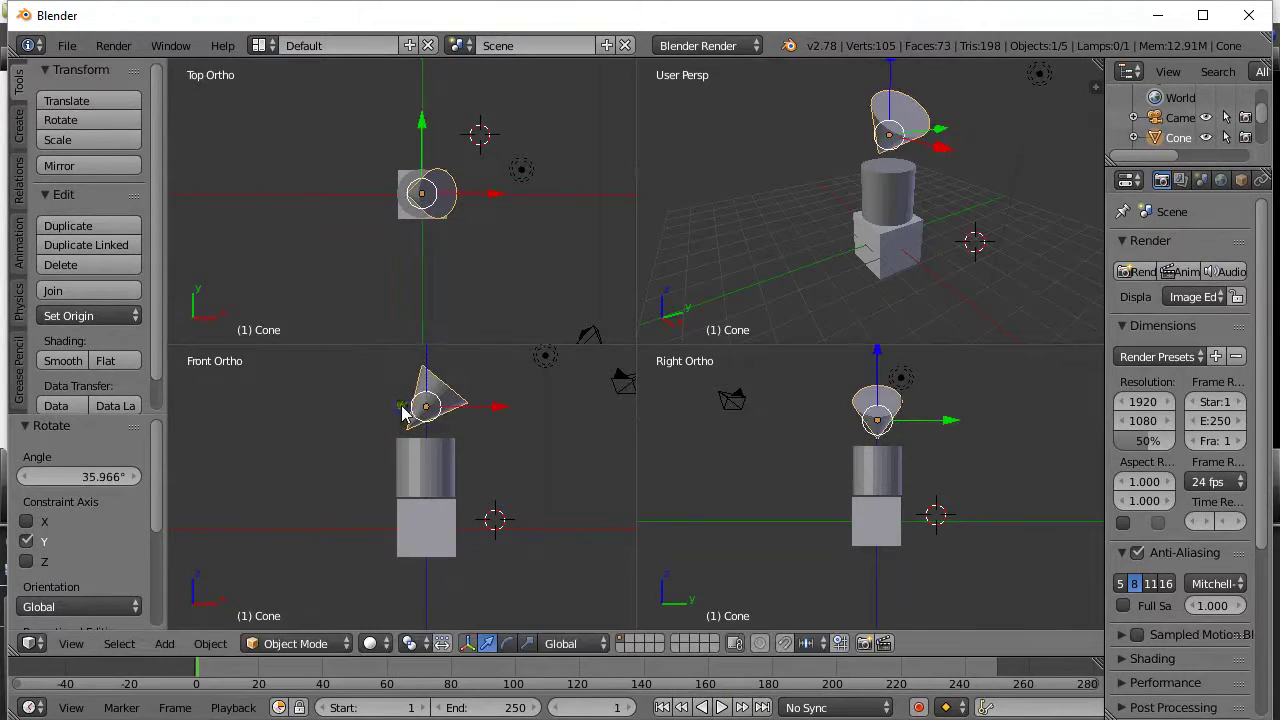
key(r)
key(y)
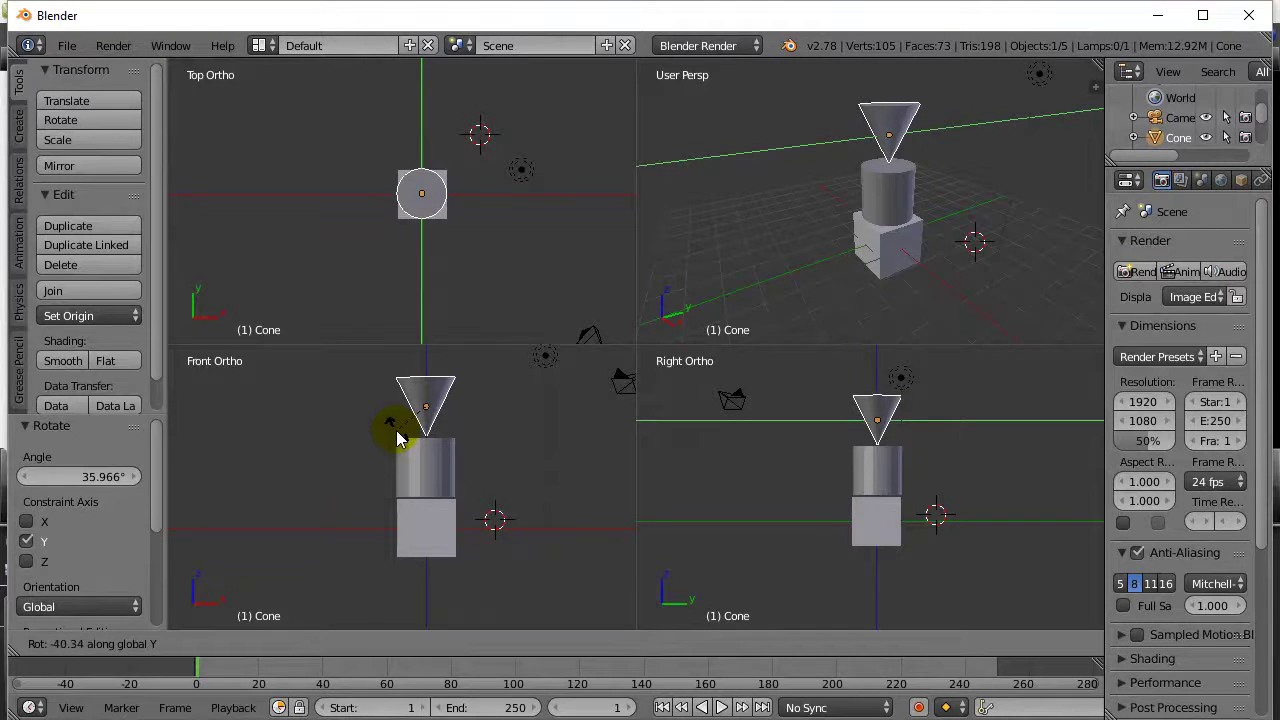
click(396, 439)
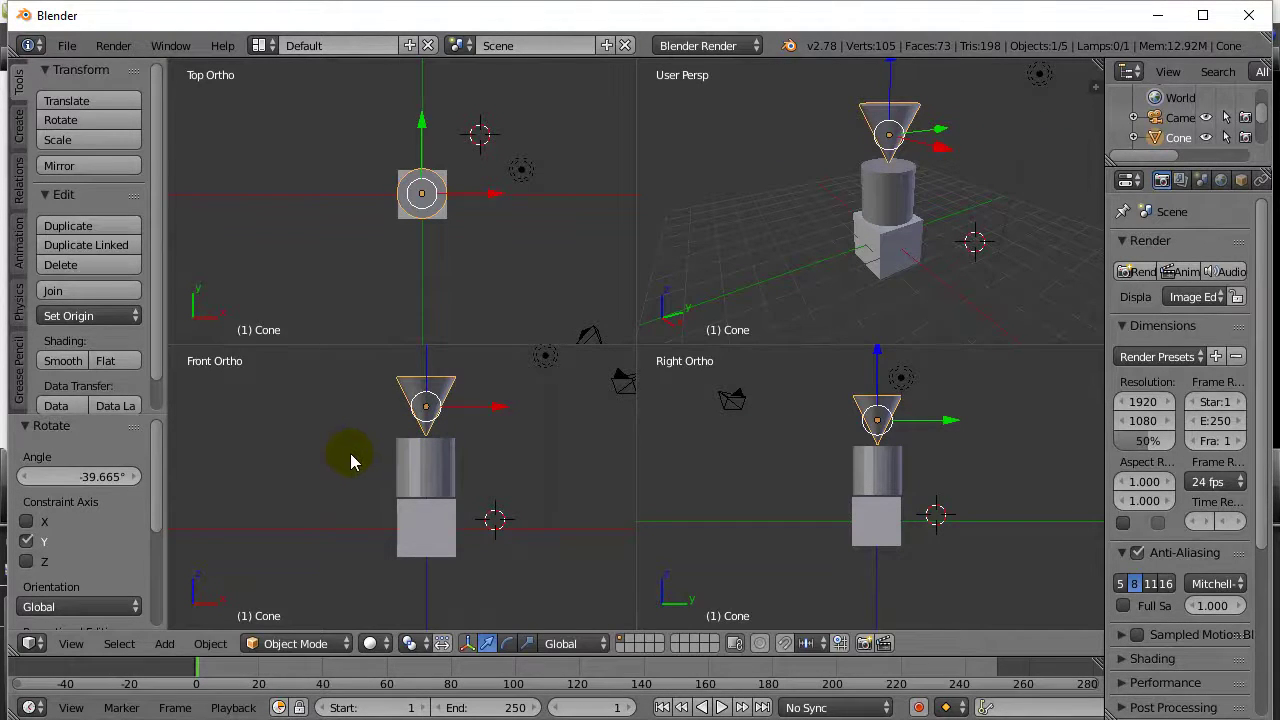